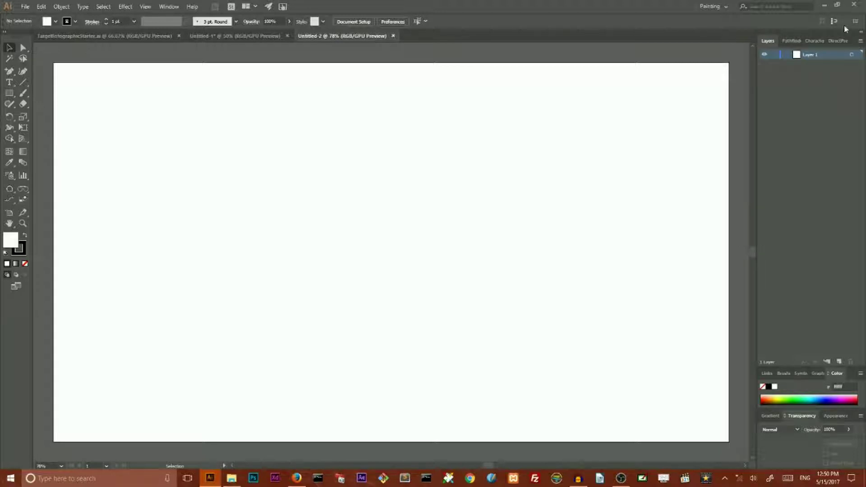
Step: Switch the Layers panel to a larger custom row size and add a second layer
click(861, 42)
click(782, 268)
click(380, 220)
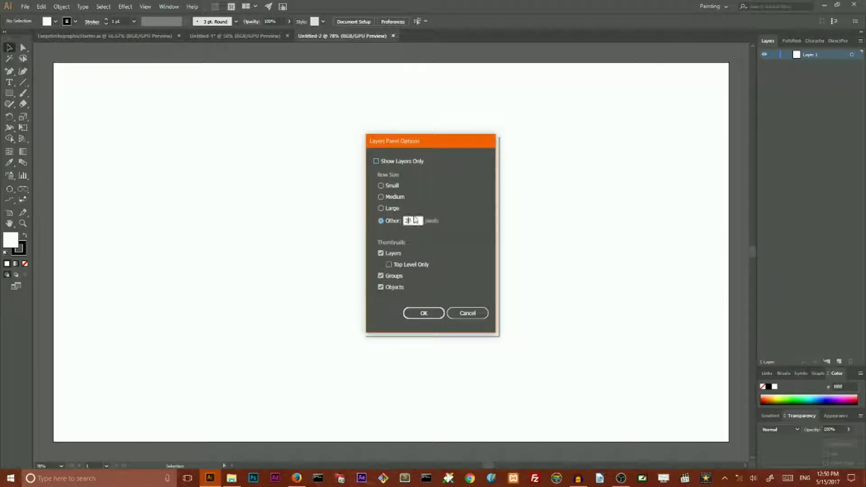
double_click(409, 221)
text(7)
click(421, 313)
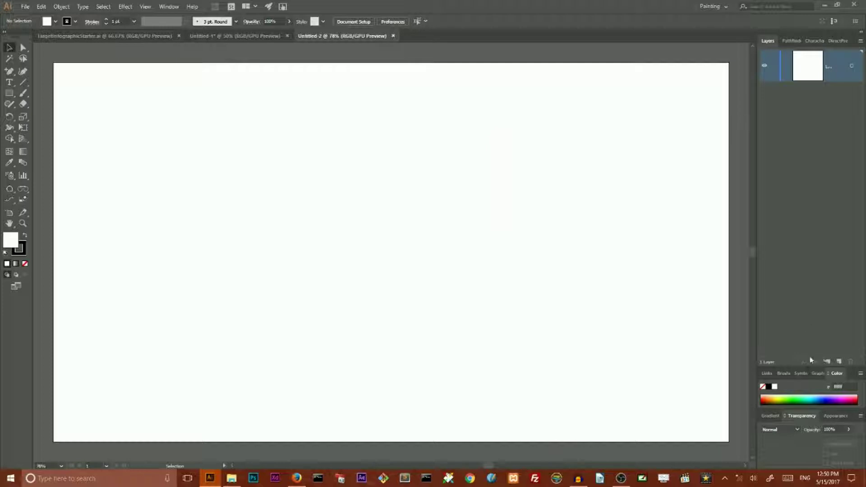
click(840, 361)
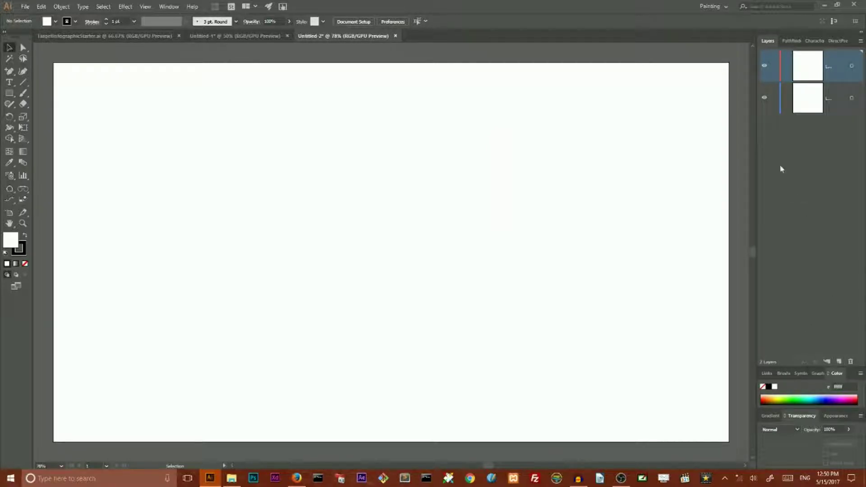
Step: On the bottom layer, draw an artboard-sized rectangle with no stroke
click(843, 96)
drag(12, 93, 49, 95)
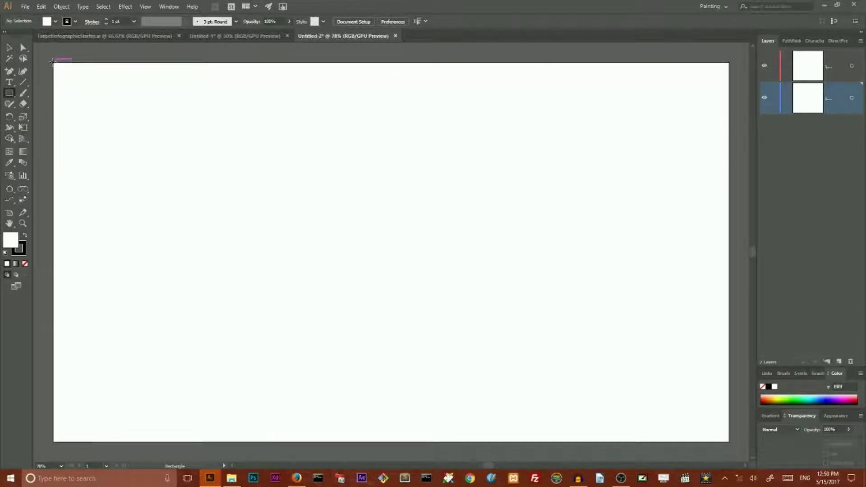
mouse_move(53, 63)
mouse_down()
mouse_move(402, 319)
mouse_move(702, 413)
mouse_move(744, 437)
mouse_move(730, 441)
mouse_up()
click(20, 250)
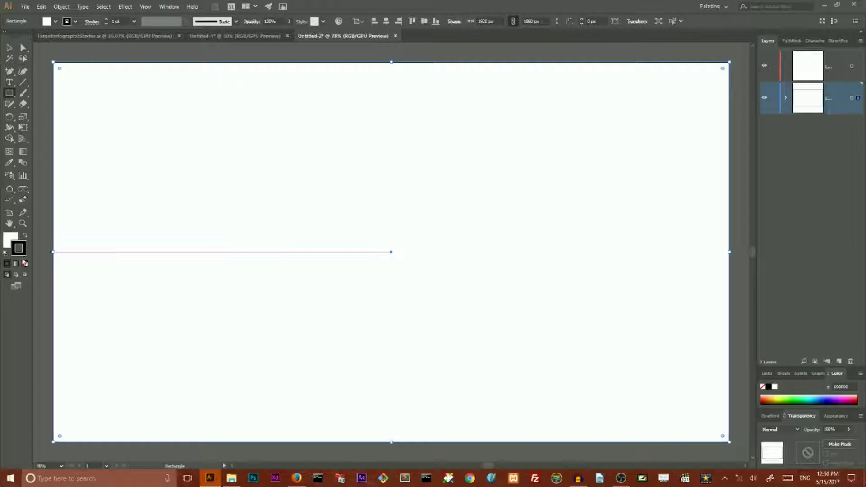
click(25, 264)
Step: Fill the rectangle with light grey #f7f7f7 and lock its layer
click(9, 241)
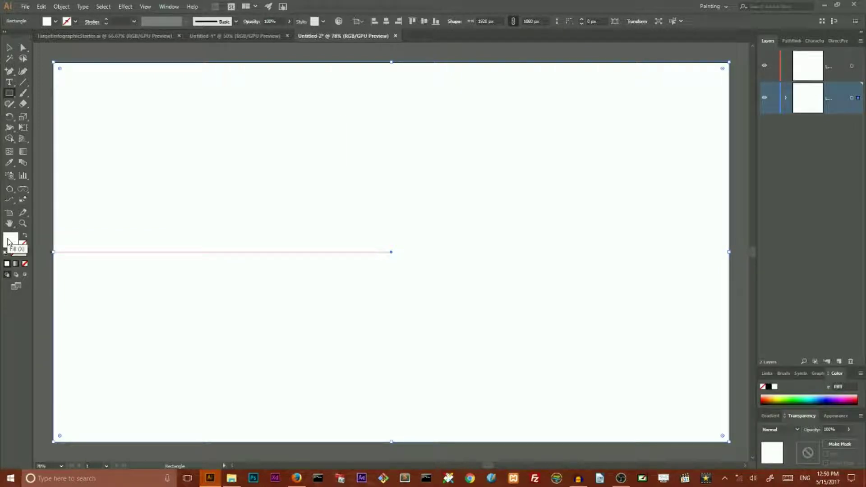
double_click(9, 242)
text(f7f7f7)
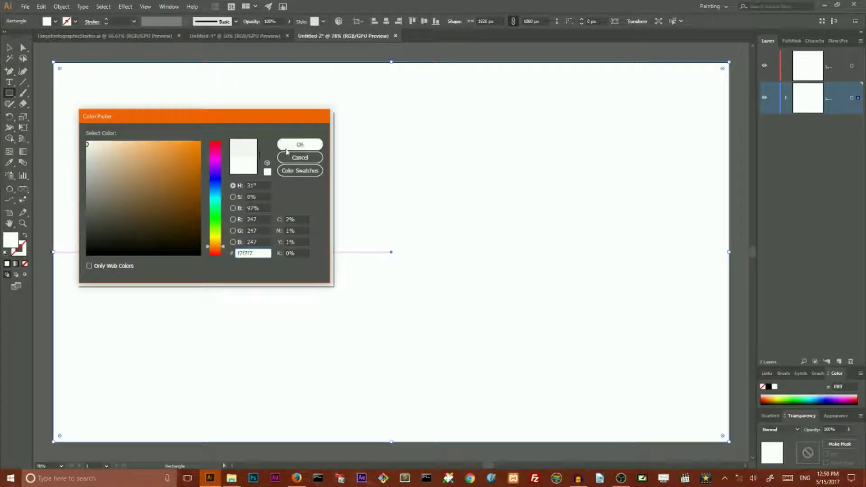
click(297, 145)
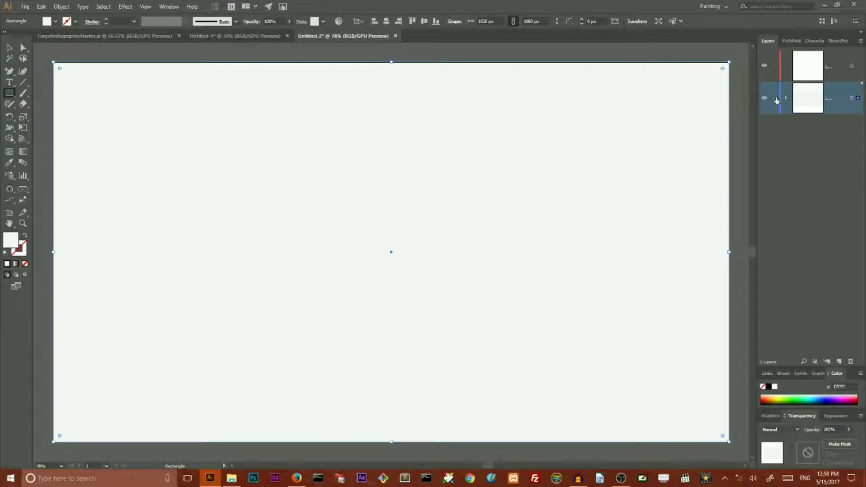
click(776, 99)
click(10, 47)
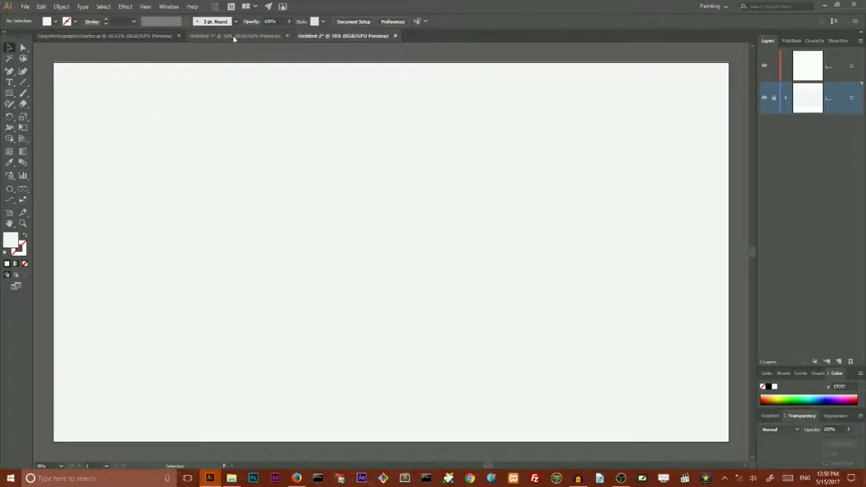
Step: Bring the five swatch circles and hex labels from TargetInfographicStarter.ai onto Untitled-2's top layer, then lock it
click(135, 36)
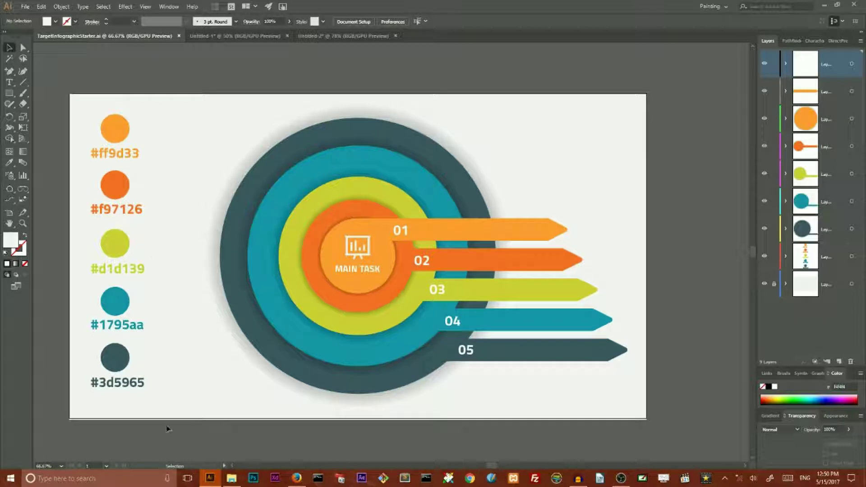
drag(167, 419, 83, 108)
drag(116, 131, 333, 40)
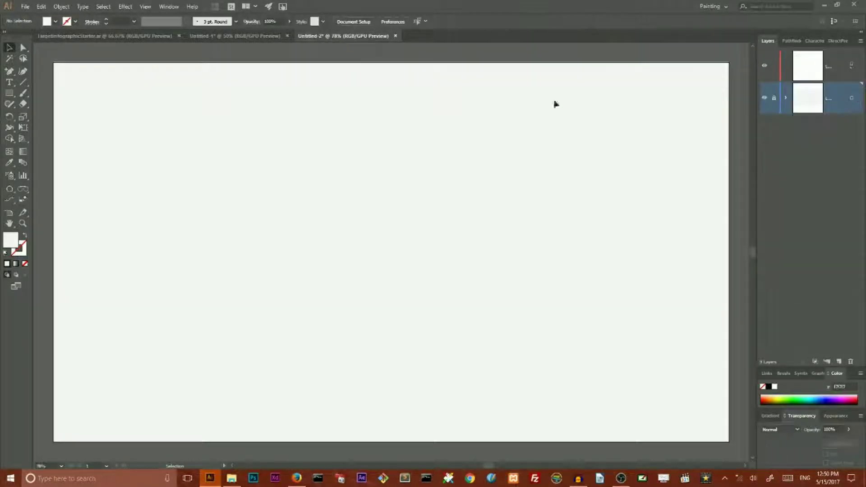
click(849, 70)
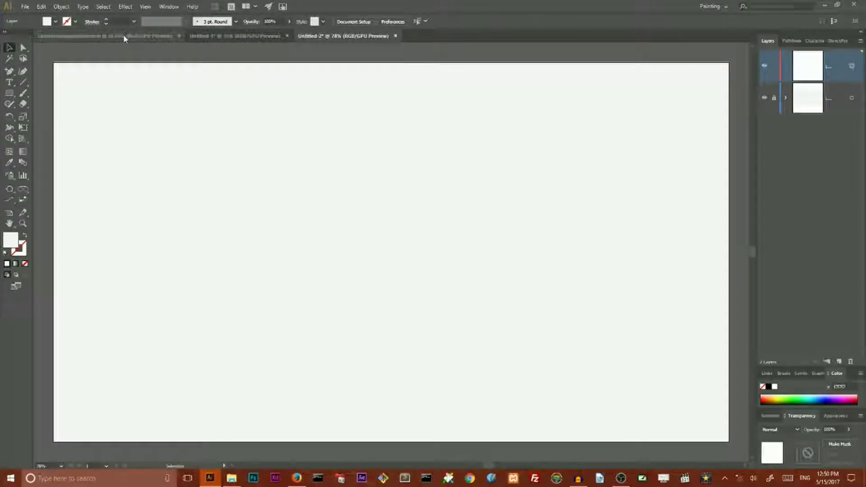
click(122, 35)
drag(110, 126, 104, 105)
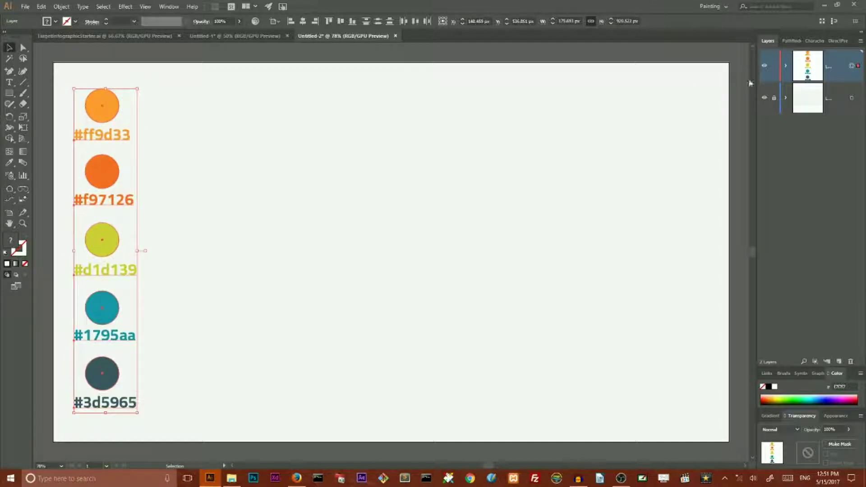
click(774, 67)
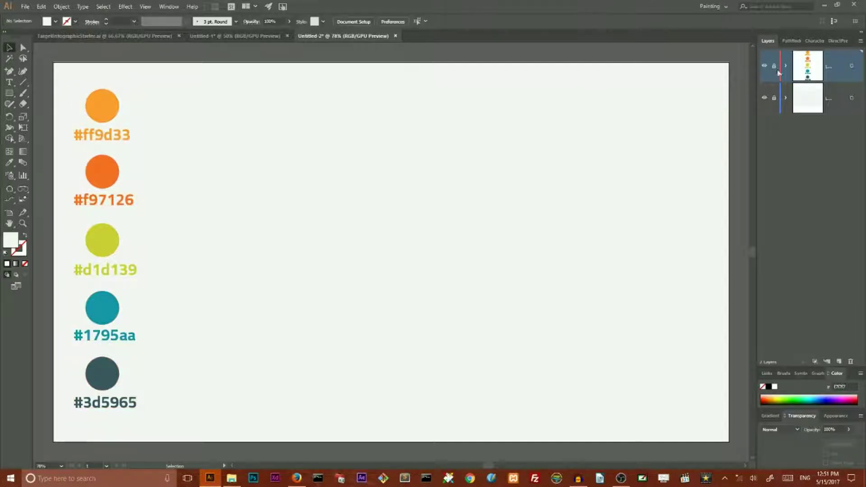
Step: On a new top layer, create a 250 px circle with proportions linked
click(840, 363)
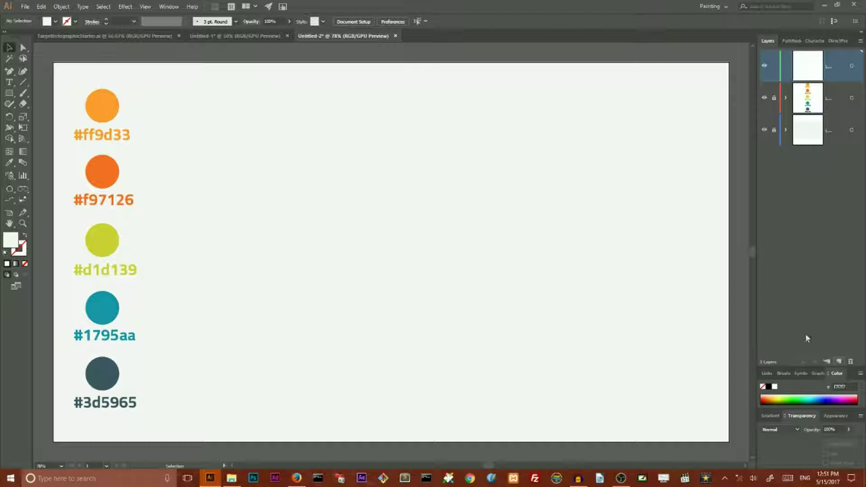
click(10, 95)
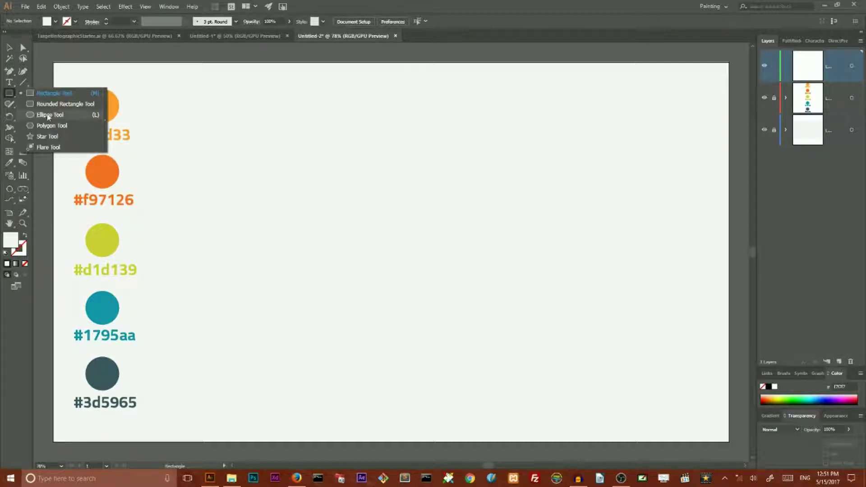
click(49, 116)
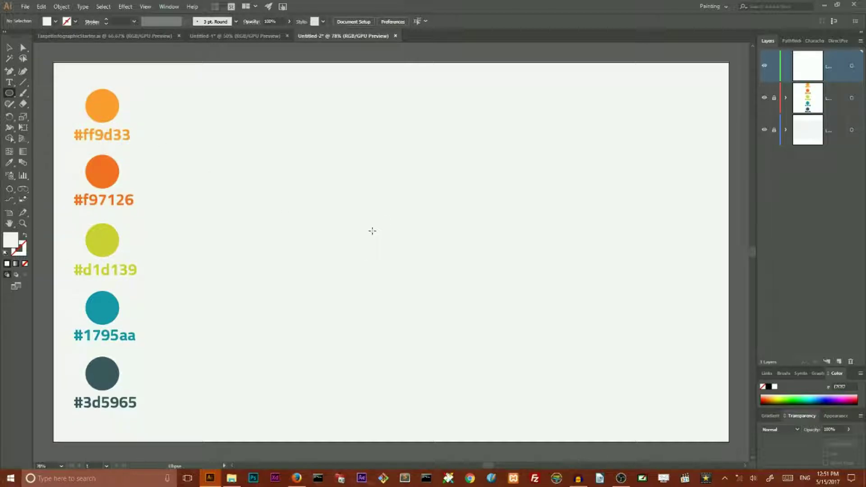
click(393, 214)
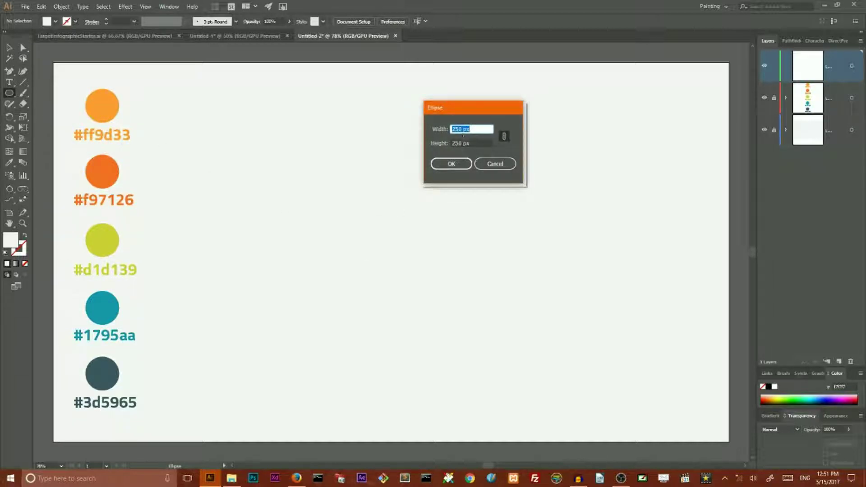
click(475, 127)
click(507, 137)
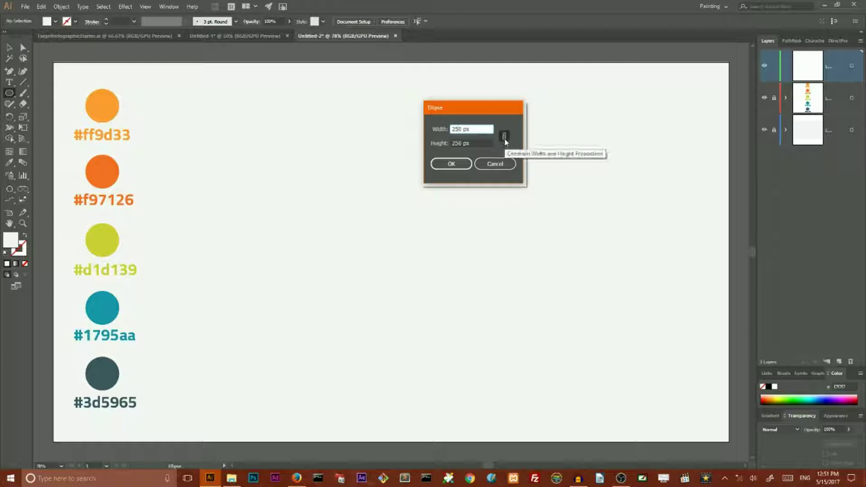
click(452, 163)
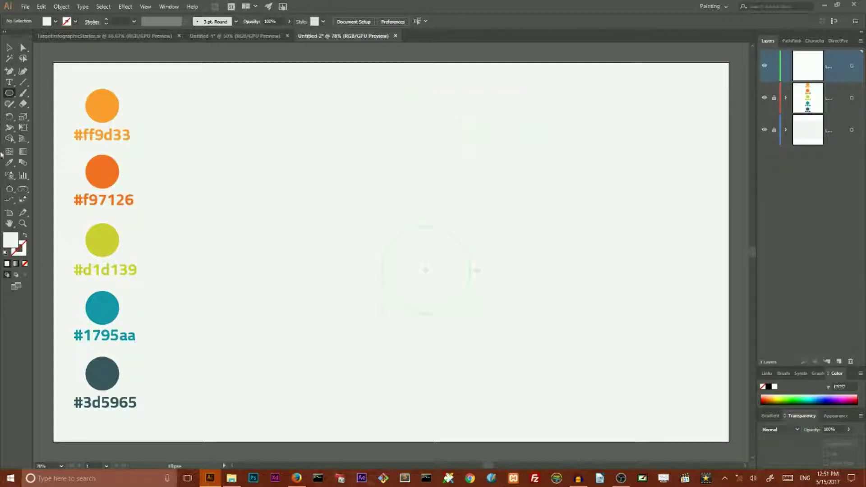
Step: Centre the circle horizontally and vertically relative to the artboard
click(9, 49)
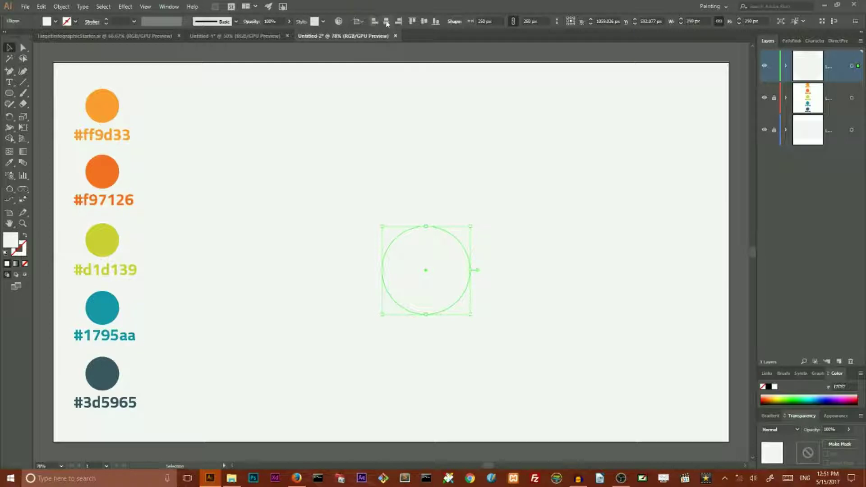
click(359, 21)
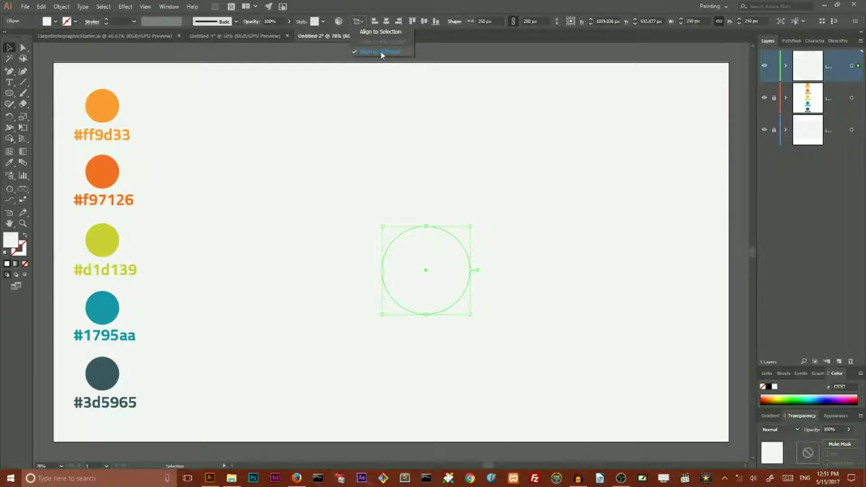
click(381, 52)
click(385, 23)
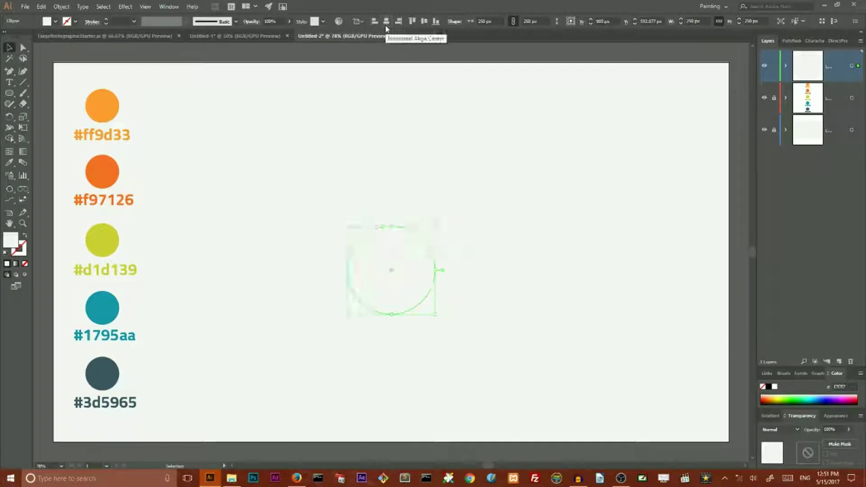
click(424, 22)
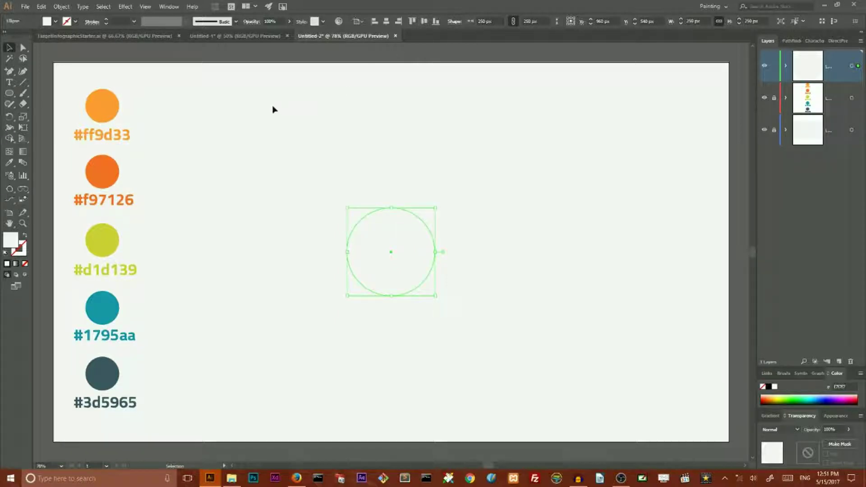
click(11, 163)
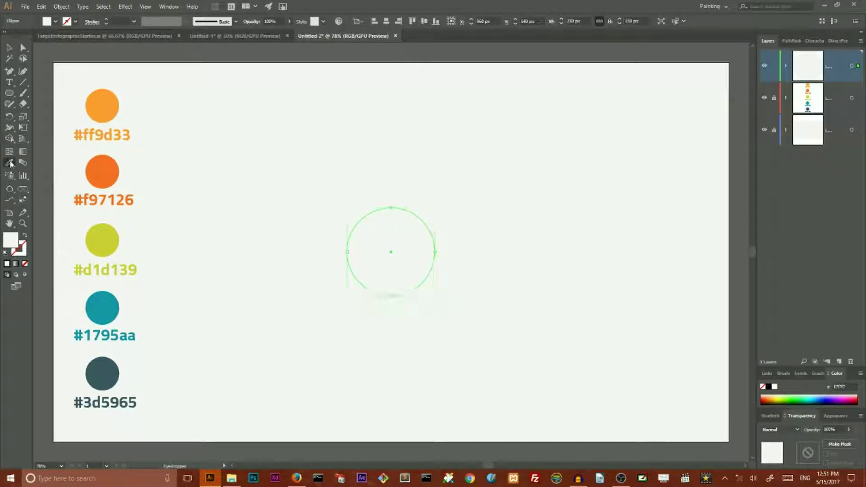
Step: Fill the circle with orange #ff9d33 and place a new empty layer beneath its layer
click(105, 101)
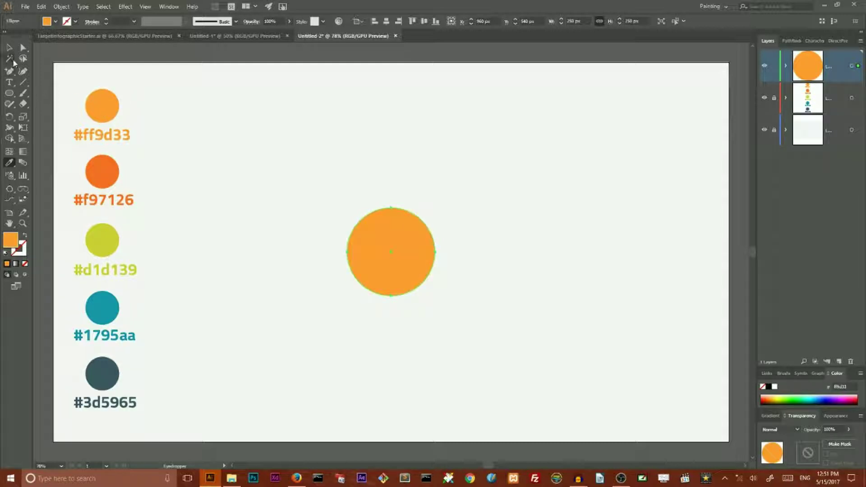
click(9, 47)
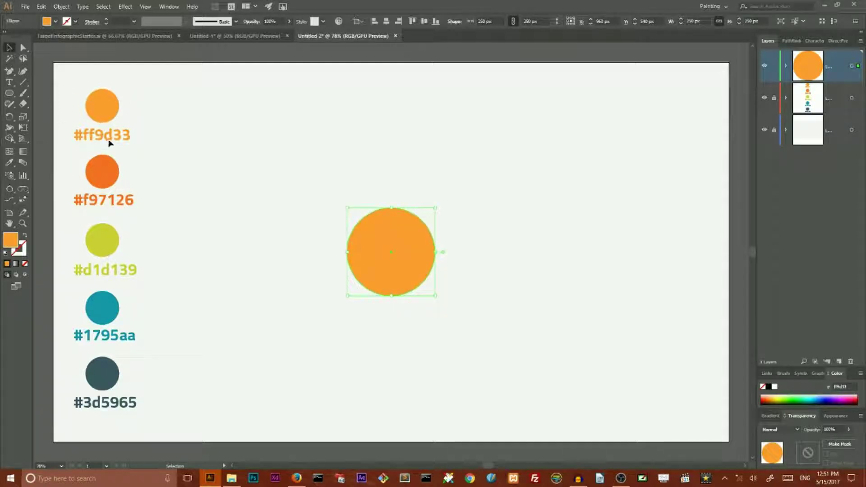
click(384, 155)
click(392, 220)
click(839, 362)
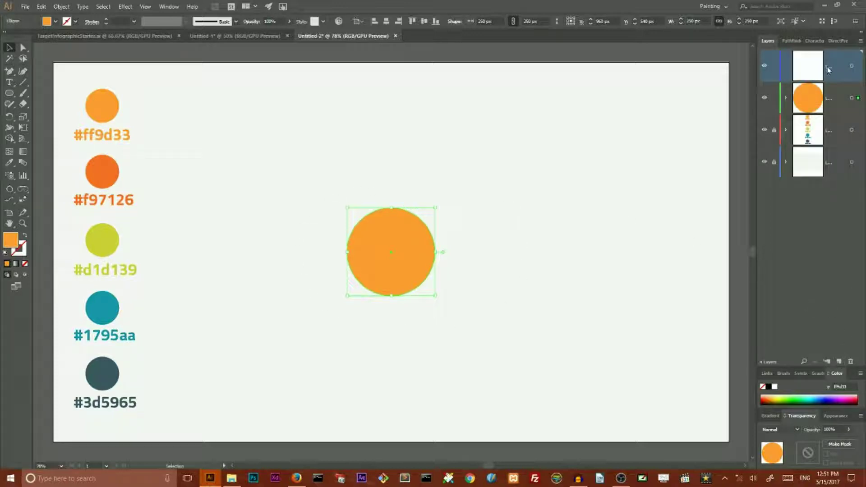
drag(832, 67, 832, 113)
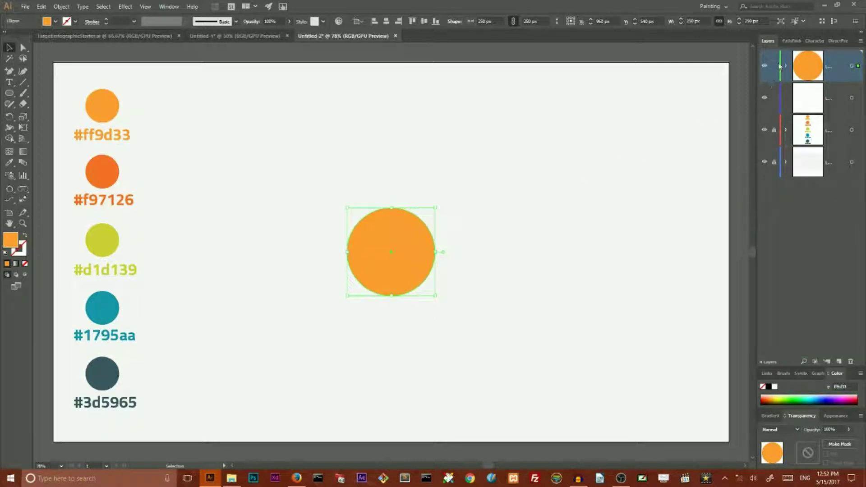
Step: Copy the orange circle, paste it in back, and move the copy to the lower layer
click(786, 66)
key(a)
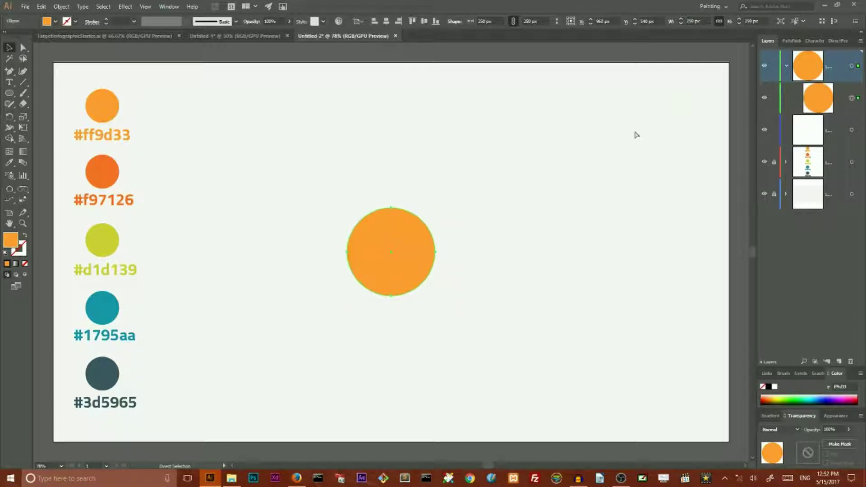
key(ctrl+c)
key(ctrl+b)
key(v)
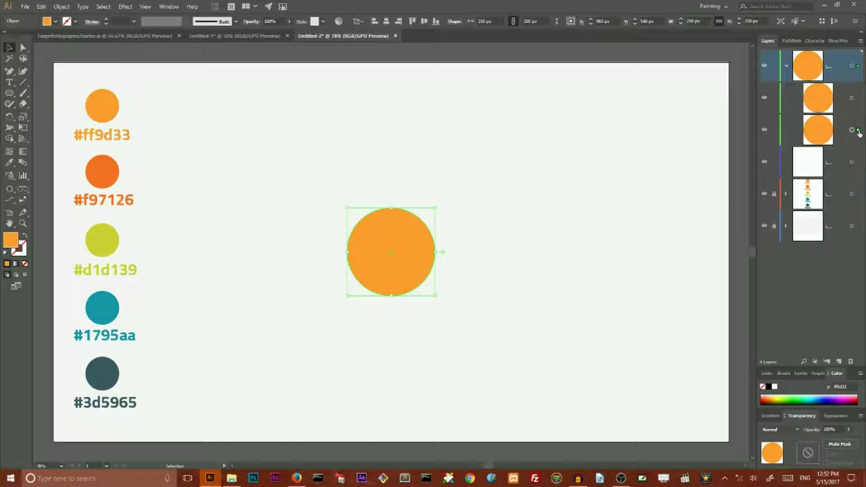
drag(859, 142, 858, 165)
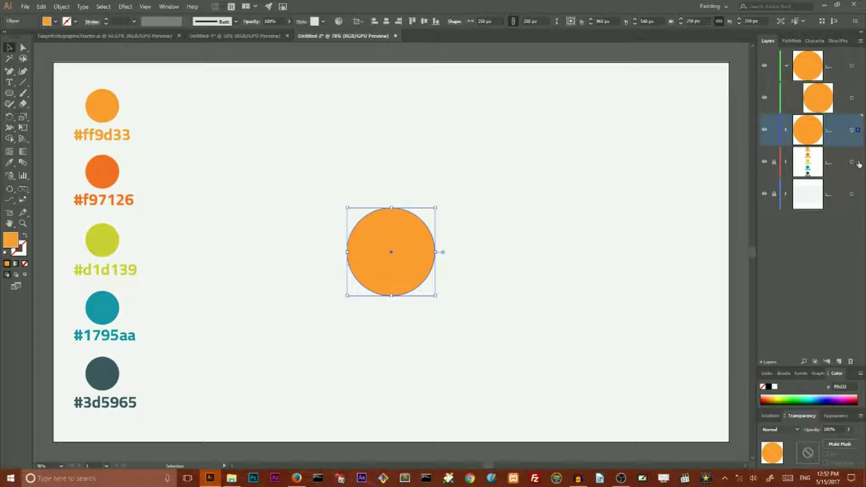
Step: Lock and hide the top circle layer, then pick black as the copy's fill
click(786, 66)
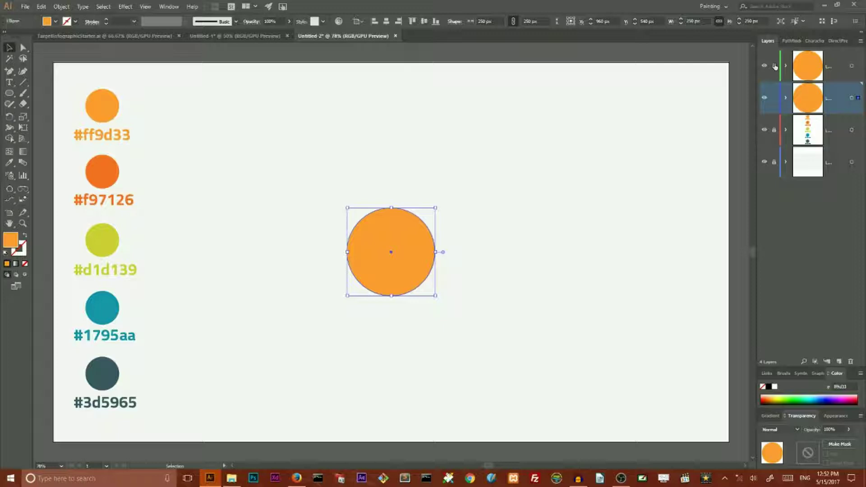
click(774, 66)
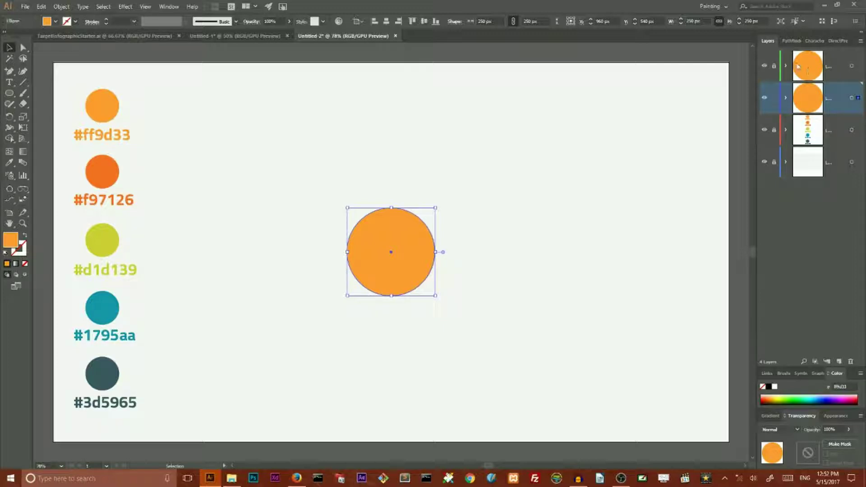
click(765, 68)
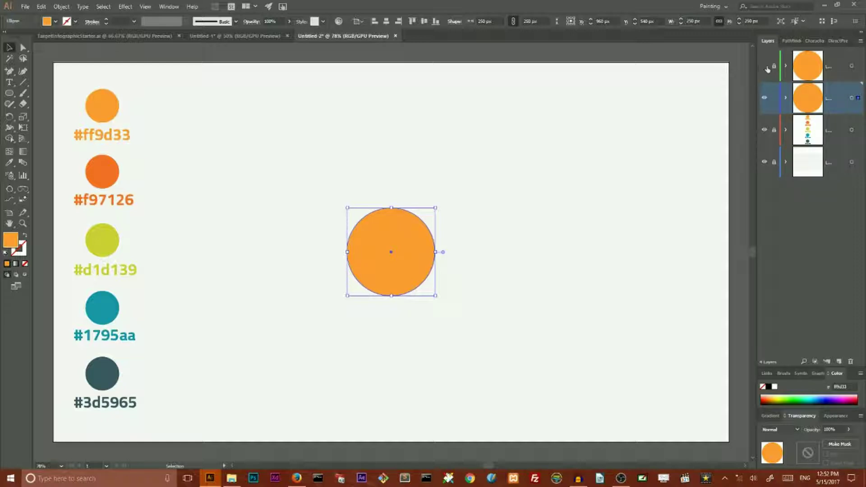
click(786, 98)
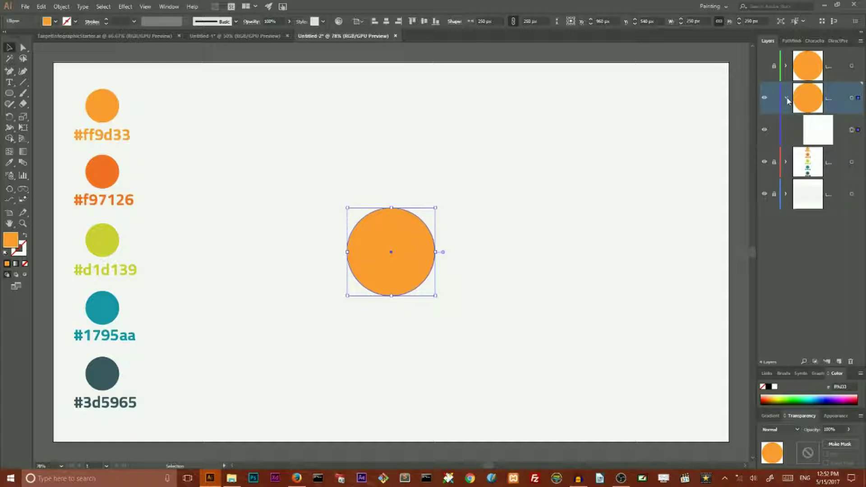
double_click(11, 240)
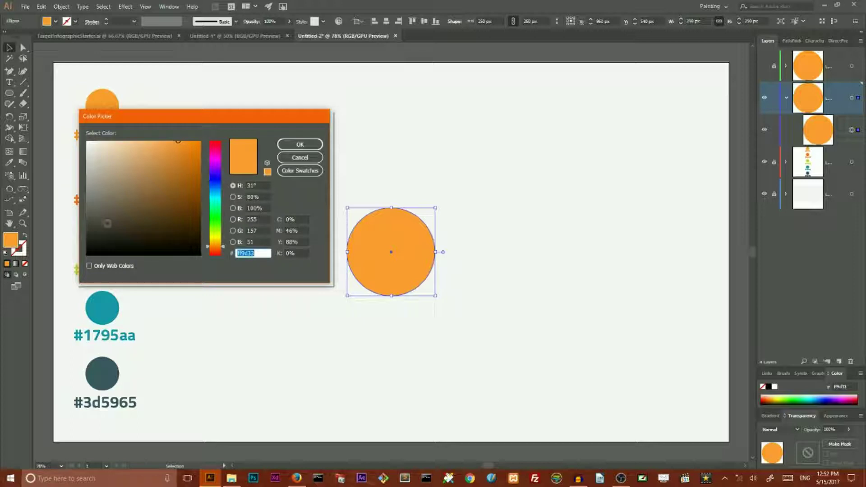
drag(106, 226, 81, 262)
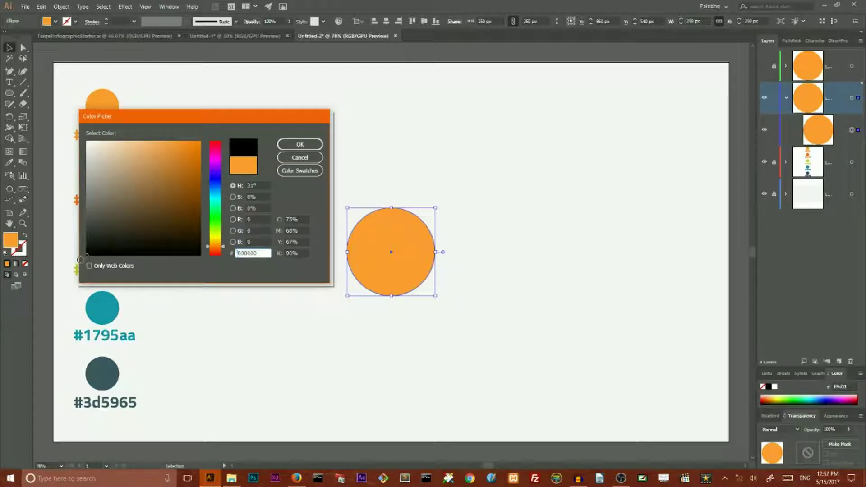
Step: Make the copy black, scale a 110% duplicate, and stack it beneath the smaller circle
click(299, 144)
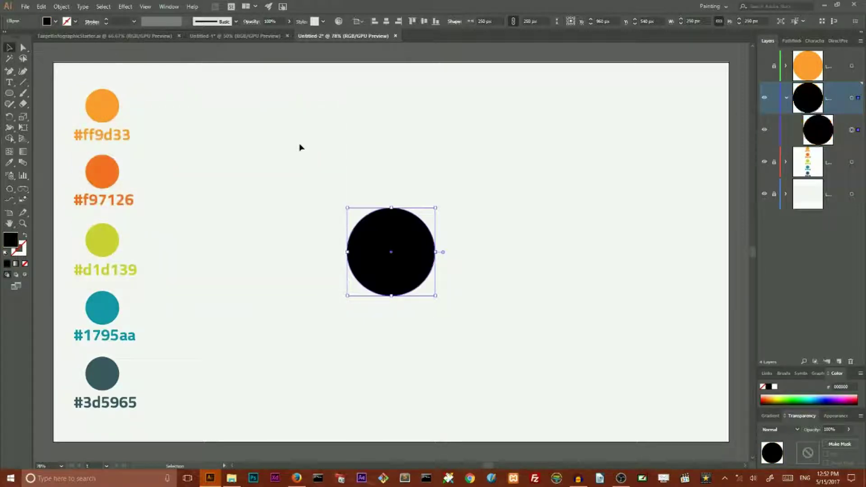
double_click(23, 116)
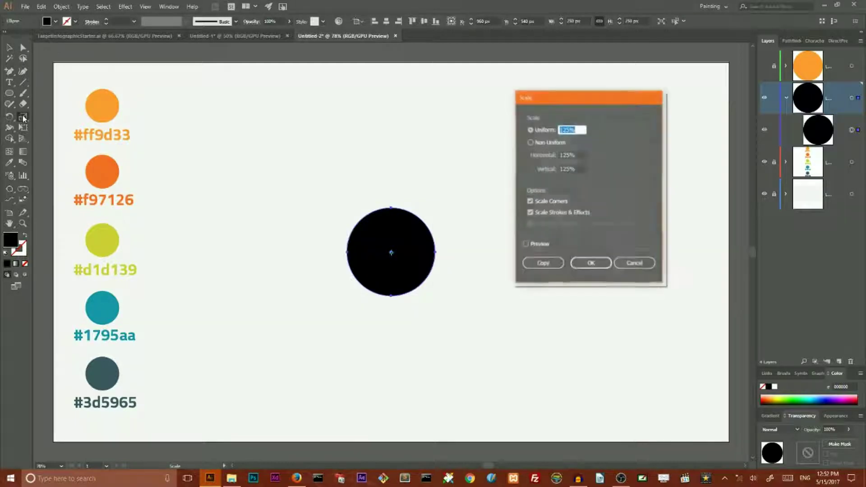
click(569, 129)
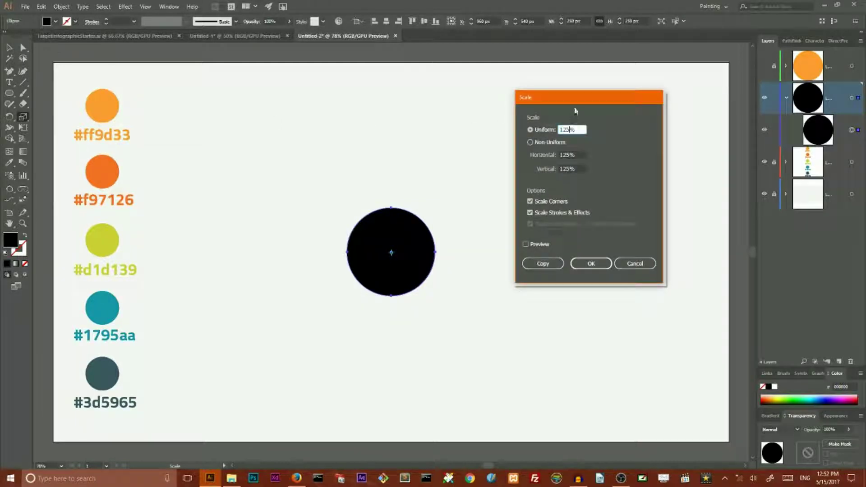
key(shift+Home)
text(1)
click(543, 264)
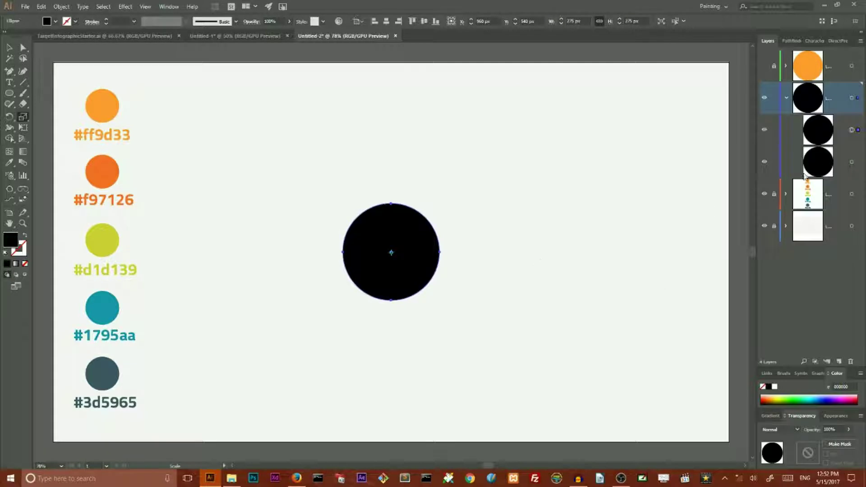
drag(841, 132, 850, 176)
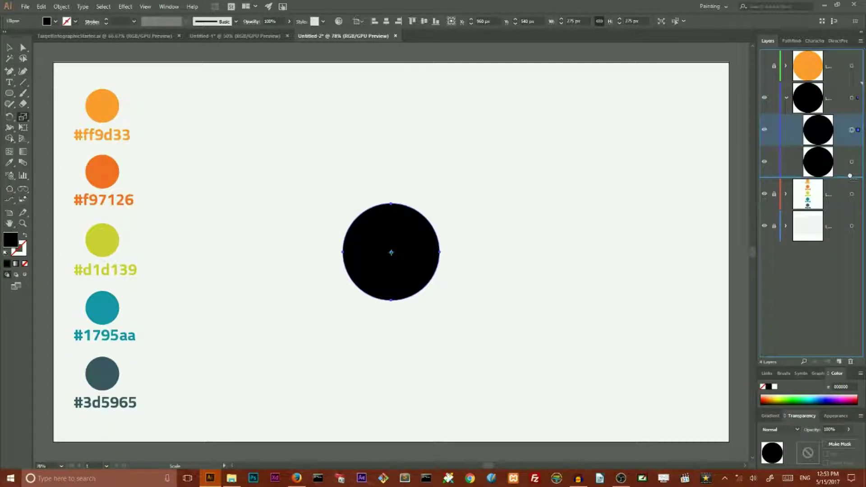
drag(848, 176, 848, 178)
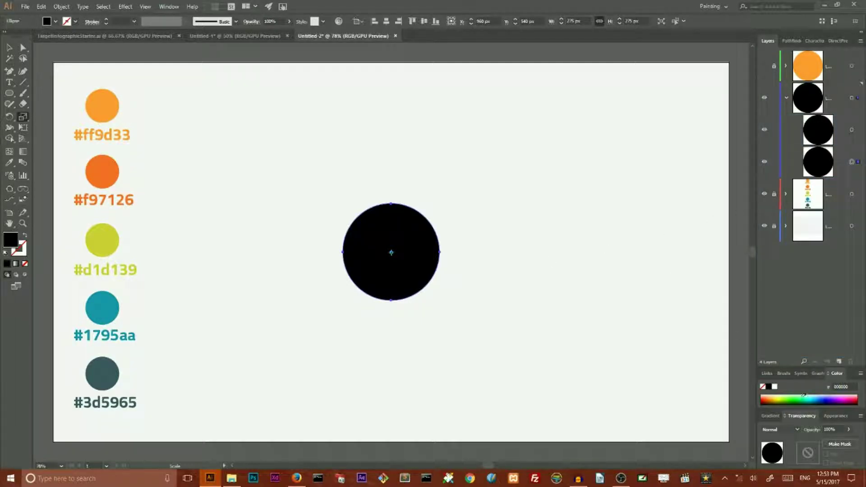
Step: Set the larger 275 px circle to 0% opacity and select both black circles
click(169, 6)
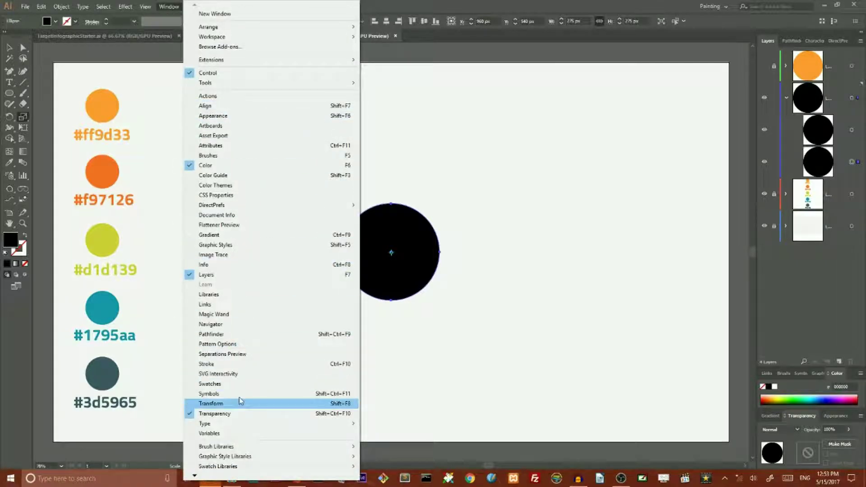
click(860, 264)
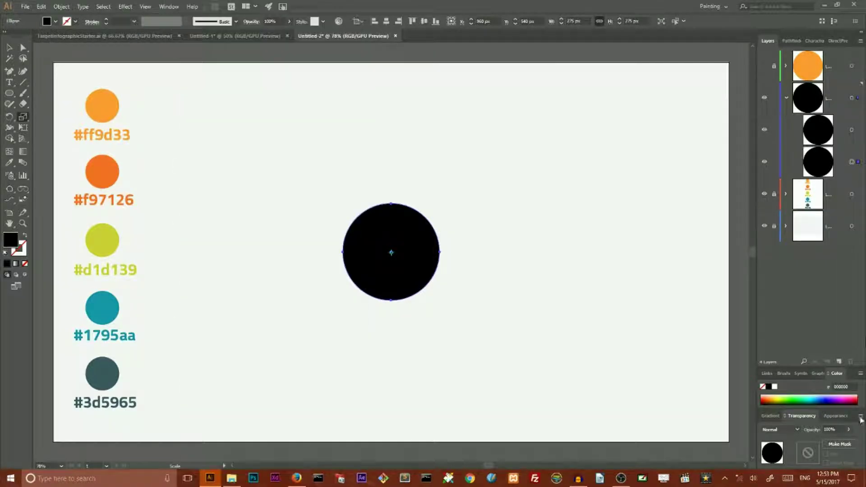
click(848, 429)
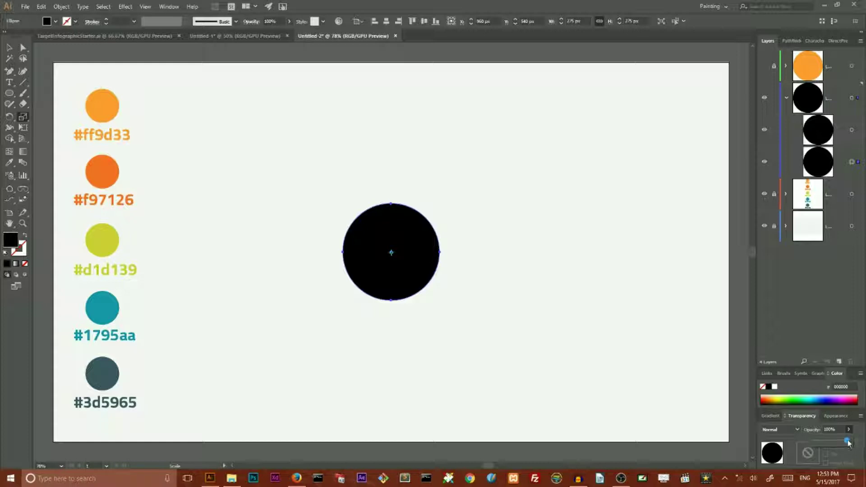
drag(848, 443, 809, 444)
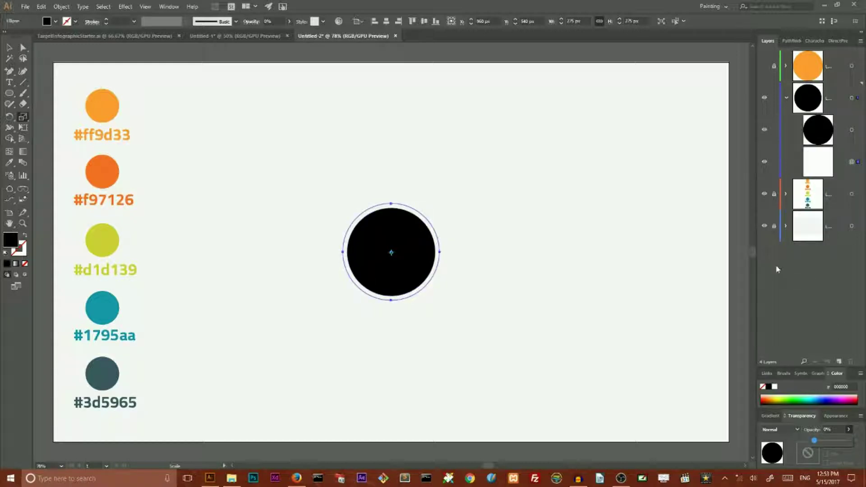
click(854, 131)
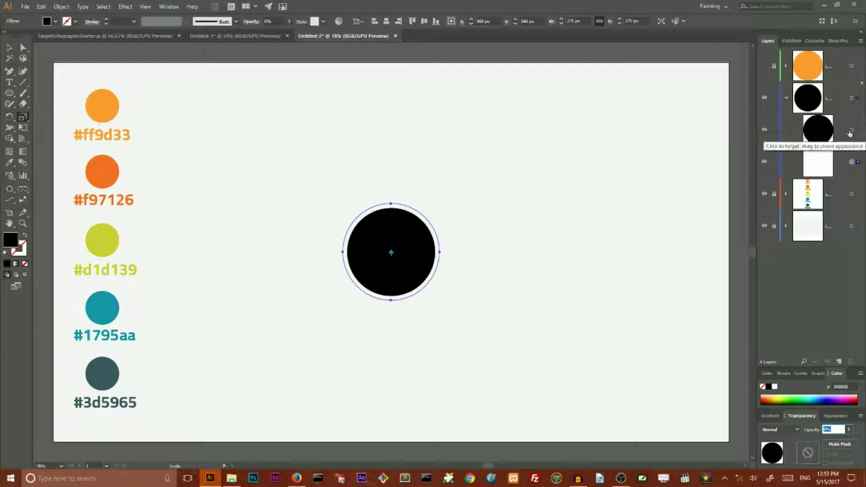
shift+click(853, 131)
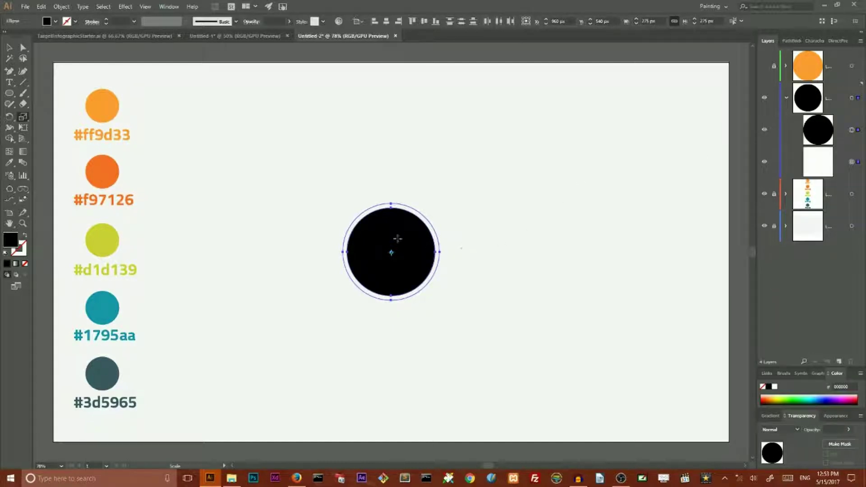
key(v)
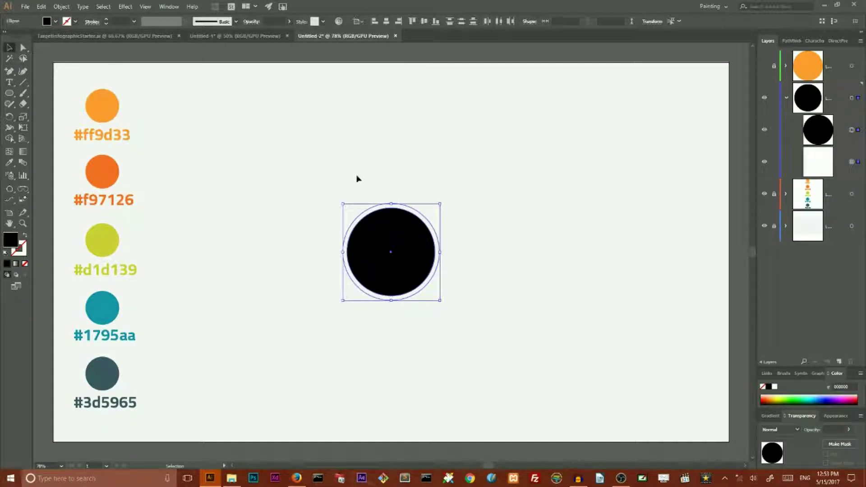
Step: Set Blend Options spacing to Specified Distance of 0.3 px
click(62, 7)
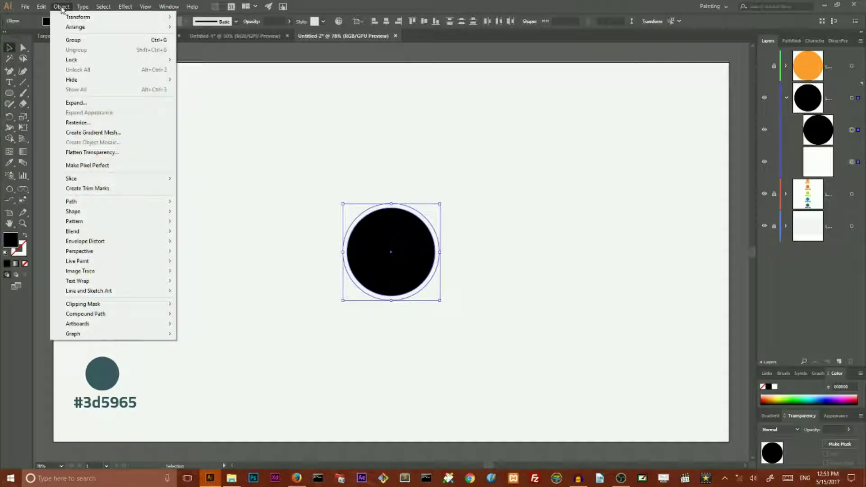
mouse_move(99, 231)
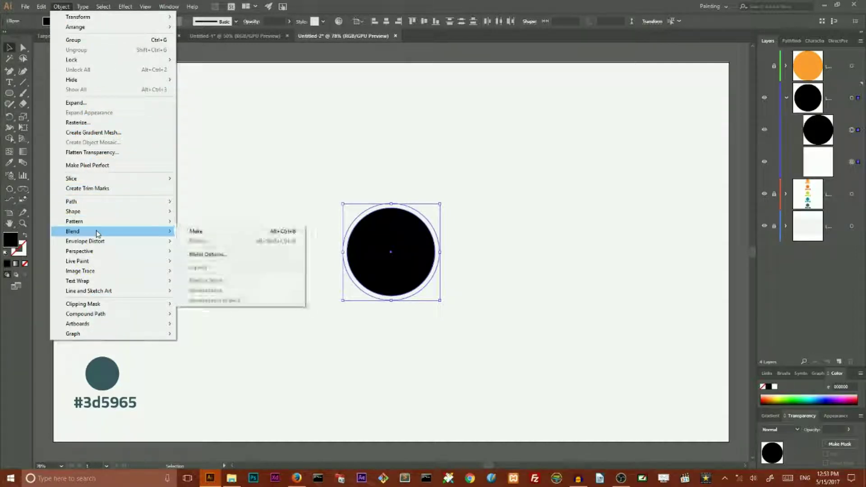
click(211, 254)
click(516, 114)
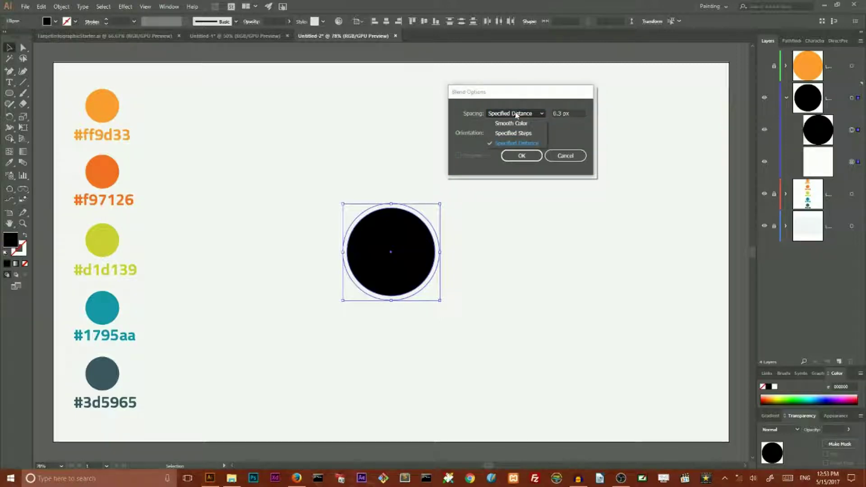
click(509, 144)
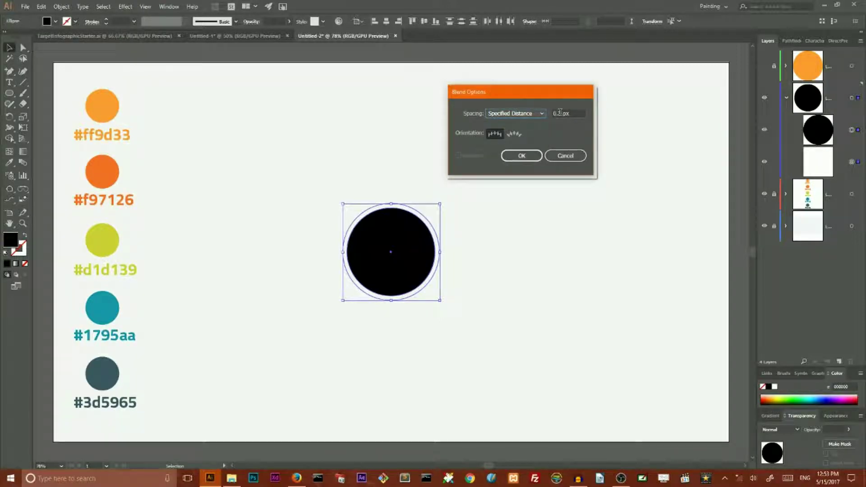
click(578, 112)
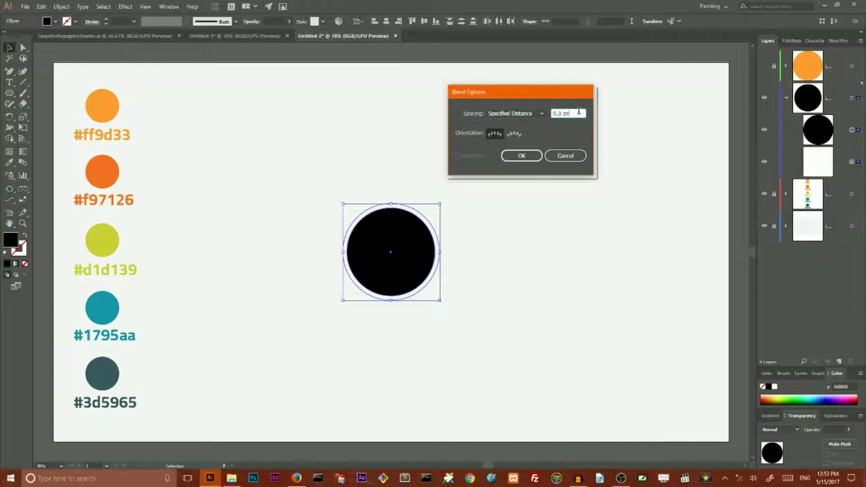
click(521, 156)
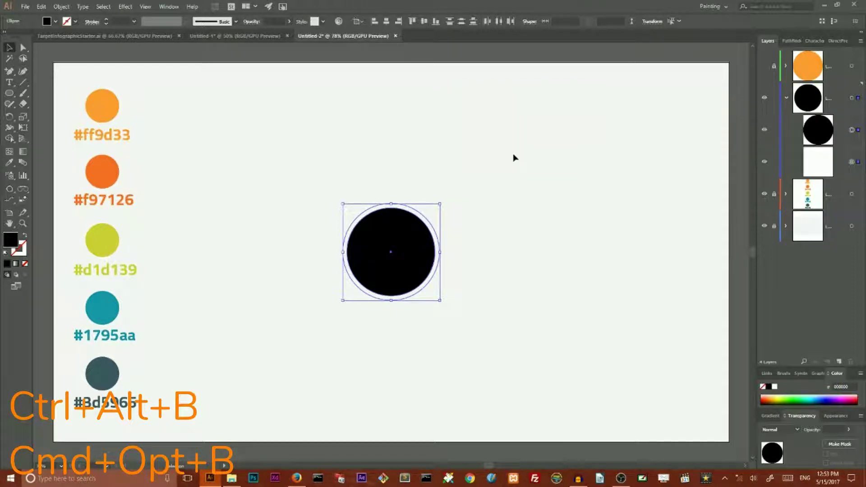
Step: Blend the two black circles together with Ctrl+Alt+B
key(a)
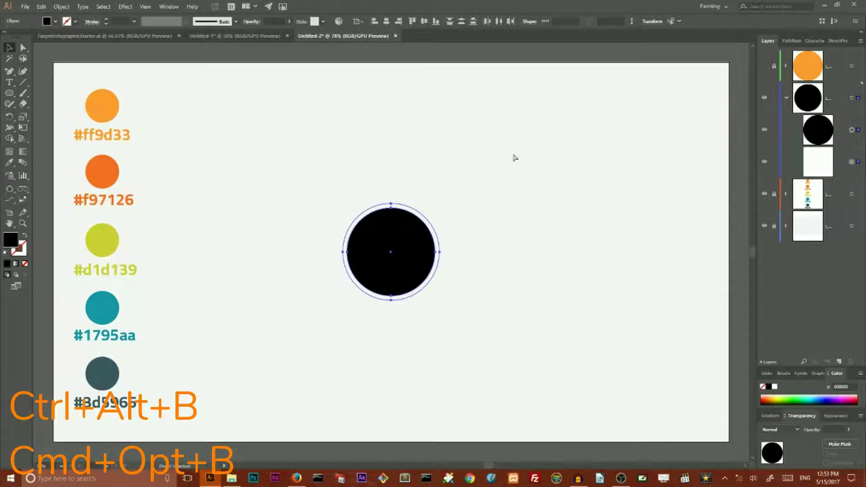
key(alt)
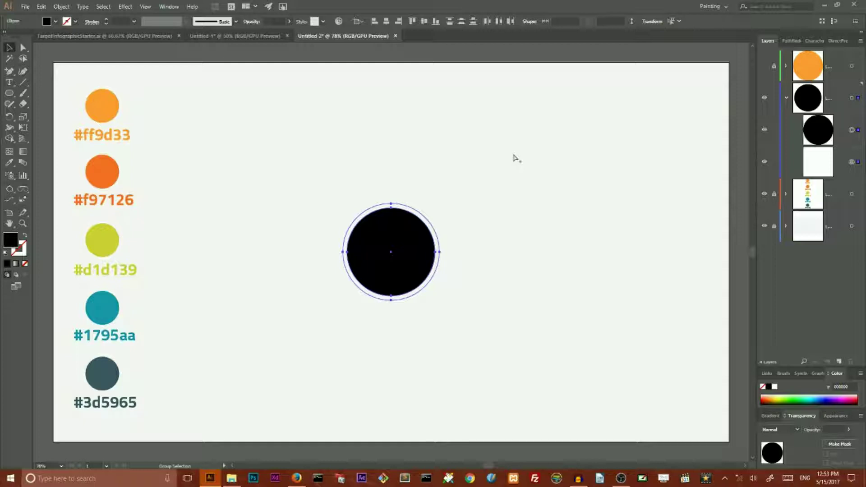
key(ctrl+alt+b)
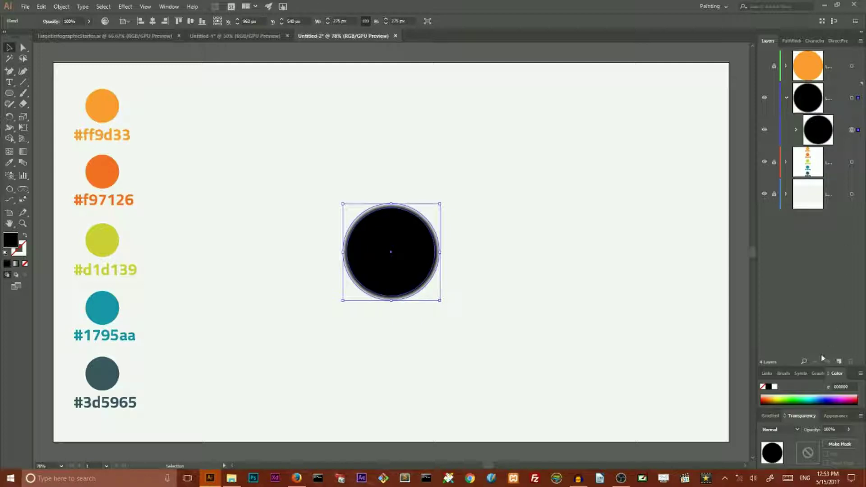
Step: Set the blend to 20% opacity, then show and unlock the orange circle's layer
click(829, 429)
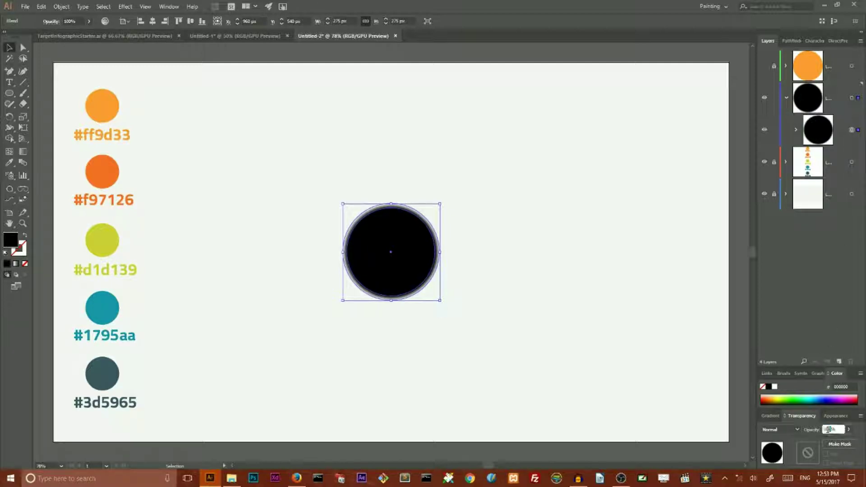
text(2%)
key(Return)
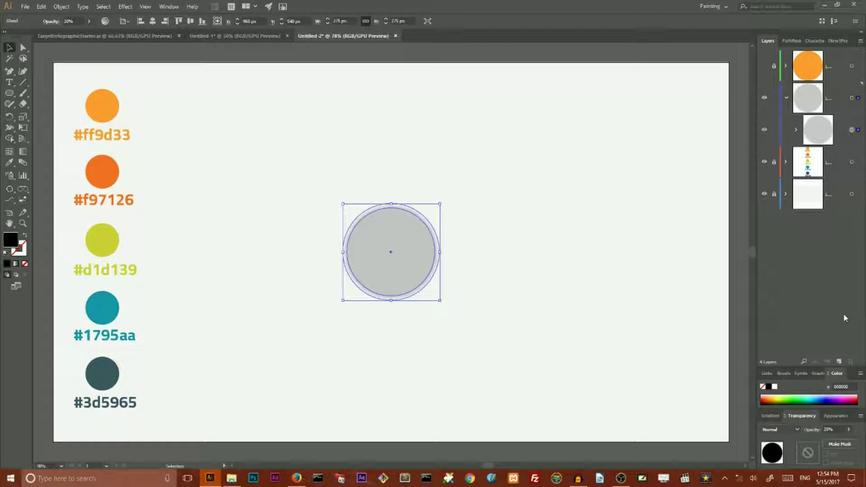
click(764, 66)
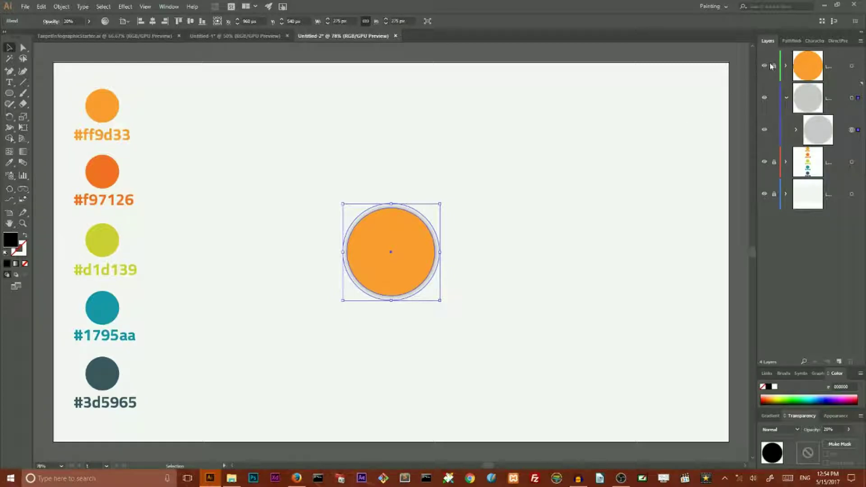
click(787, 97)
click(775, 67)
click(786, 98)
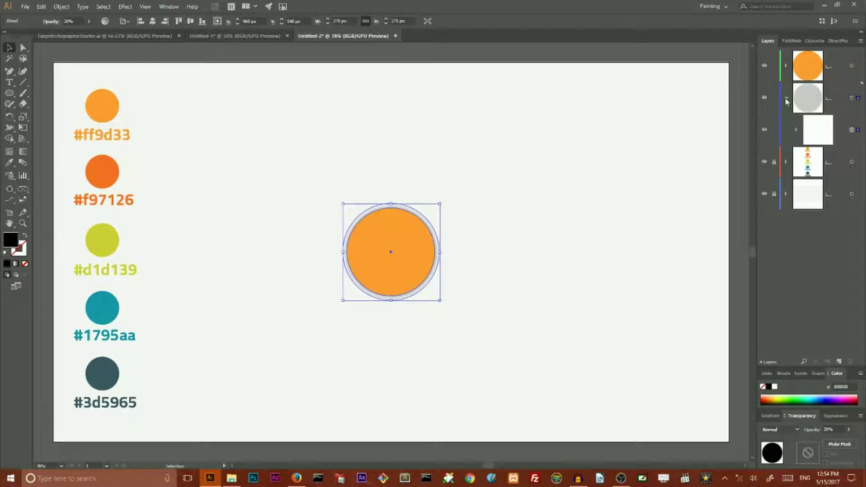
Step: Move the shadow blend behind the orange circle on the top layer and delete the empty layer
drag(860, 100, 858, 67)
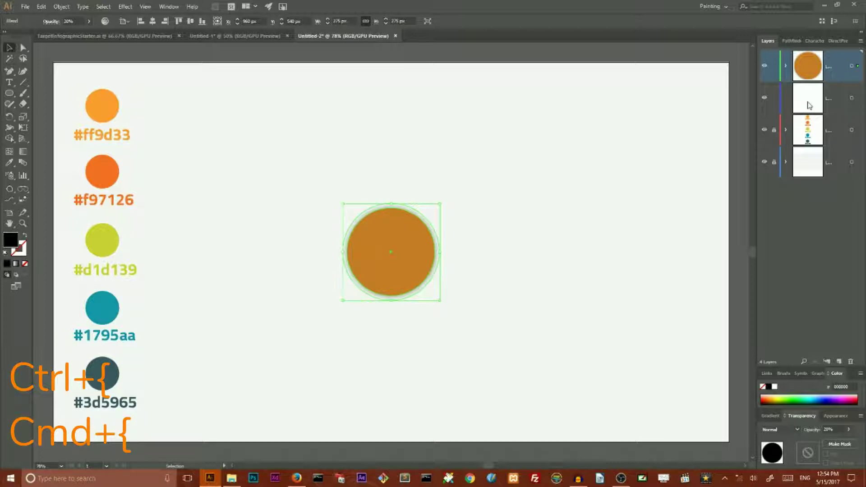
key(ctrl+shift+bracketleft)
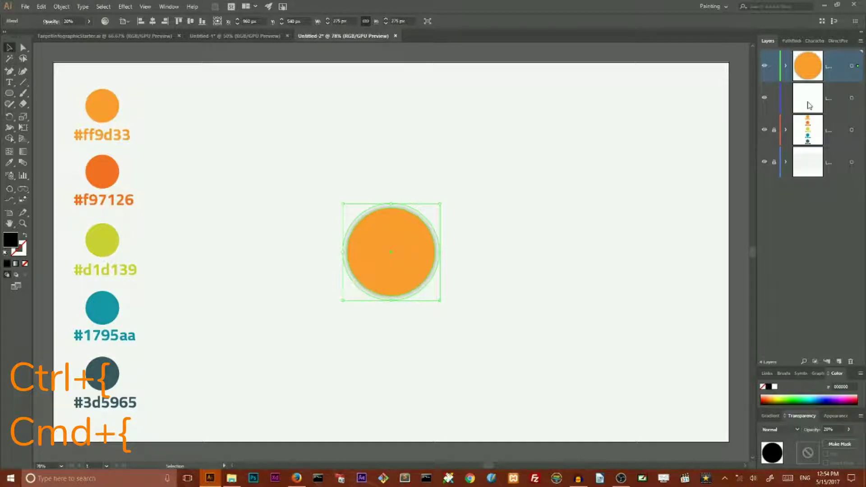
click(831, 97)
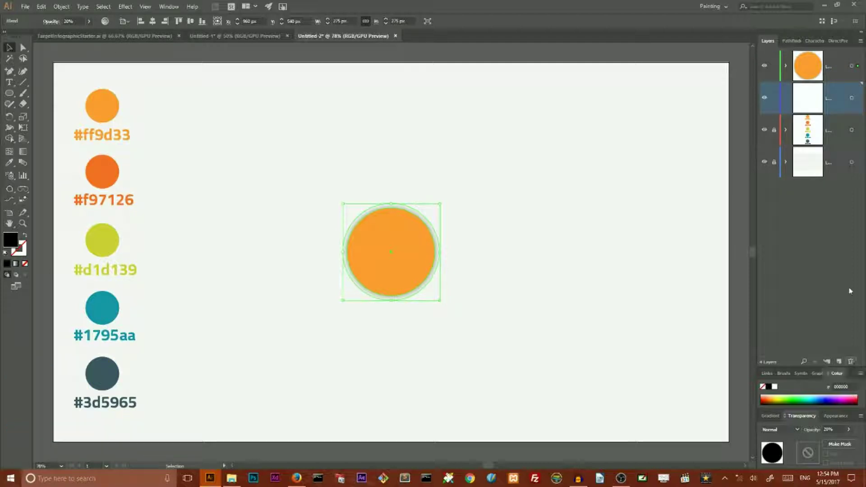
click(851, 362)
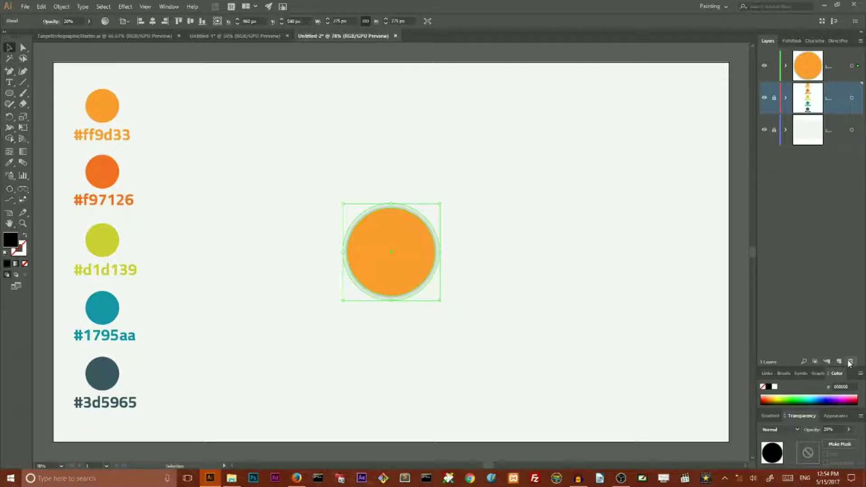
Step: Make a 150% uniform scaled copy of the top-layer orange circle and shadow, 412.5 px wide
click(853, 67)
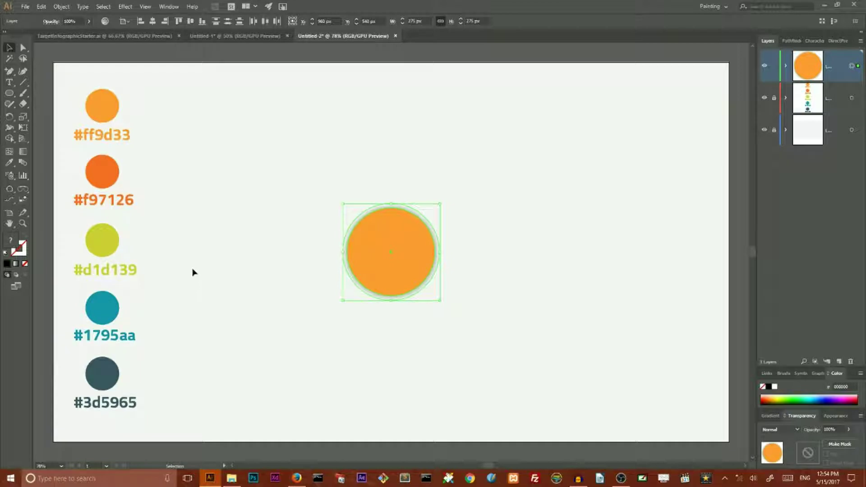
double_click(24, 120)
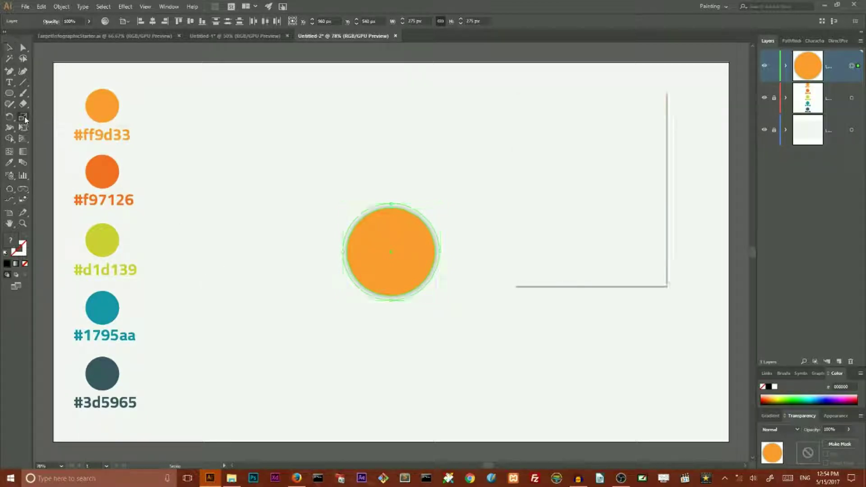
drag(591, 102, 648, 102)
click(626, 128)
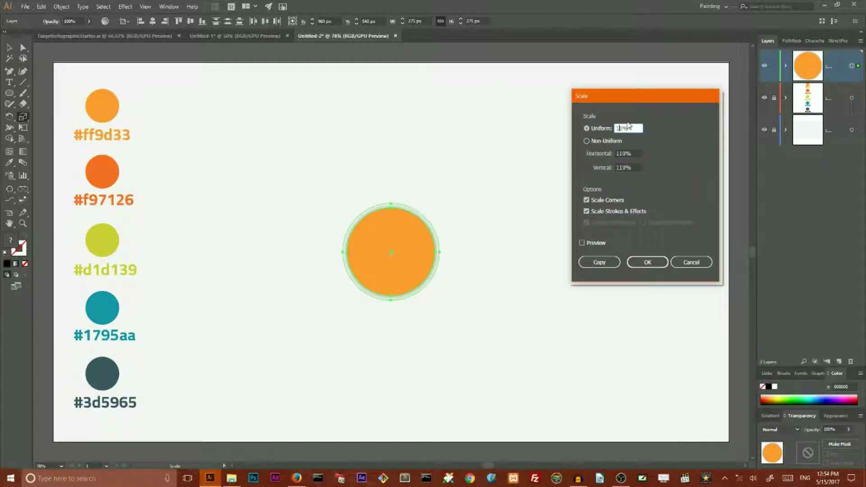
text(5)
click(582, 243)
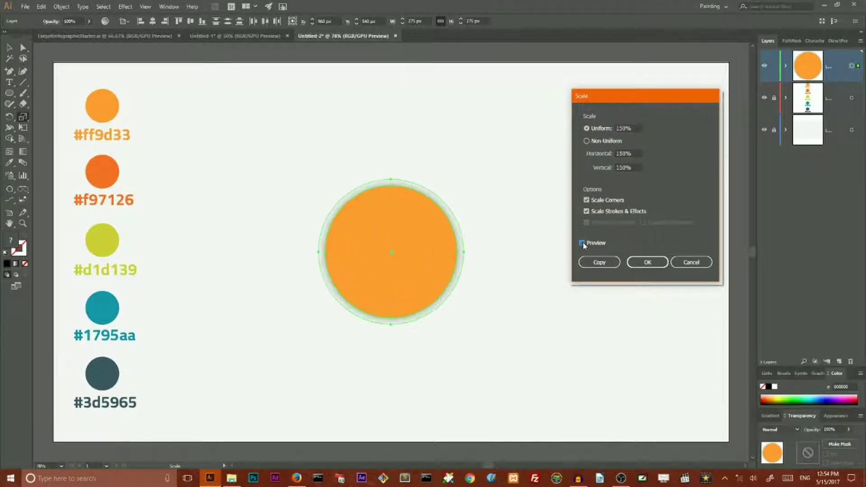
click(598, 263)
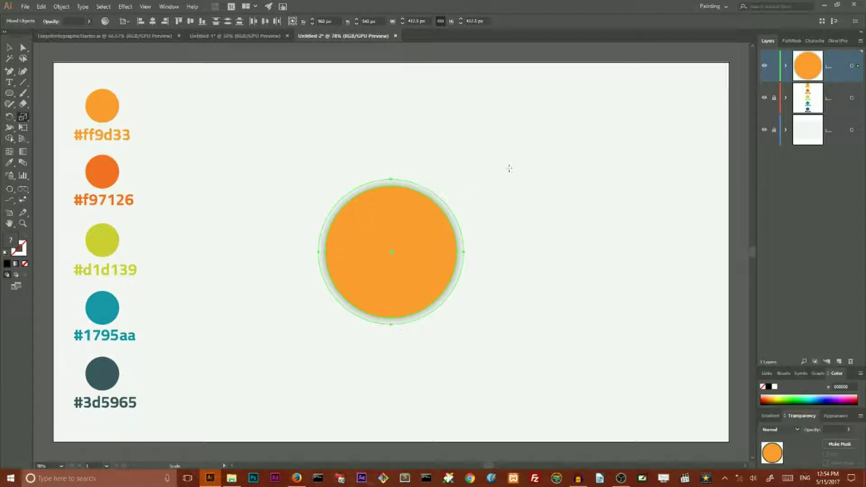
Step: Add a new empty layer and place it directly beneath the orange circle's layer
click(9, 47)
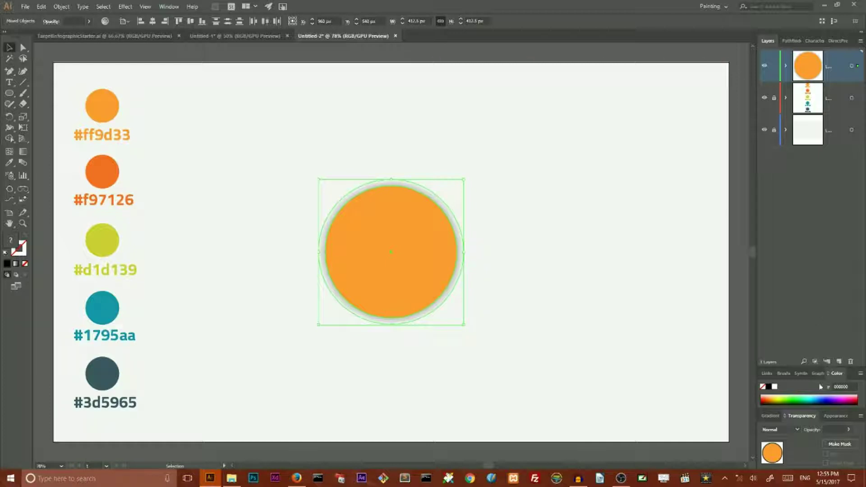
click(839, 362)
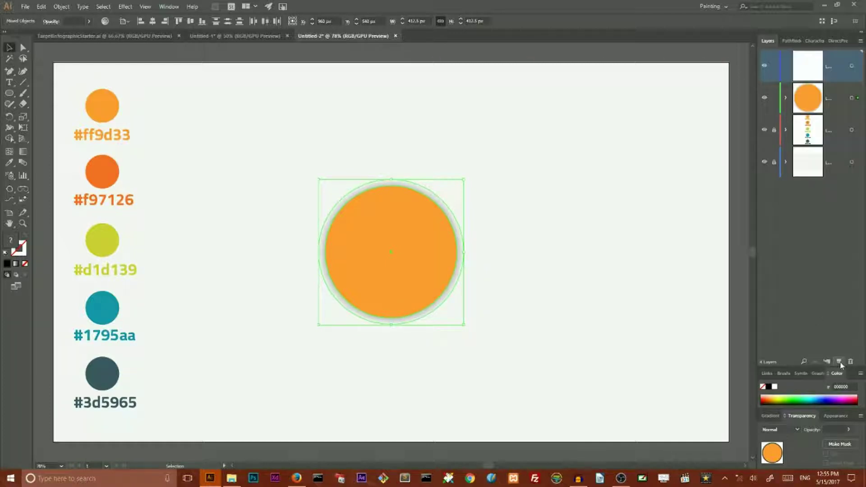
click(838, 96)
drag(838, 96, 842, 110)
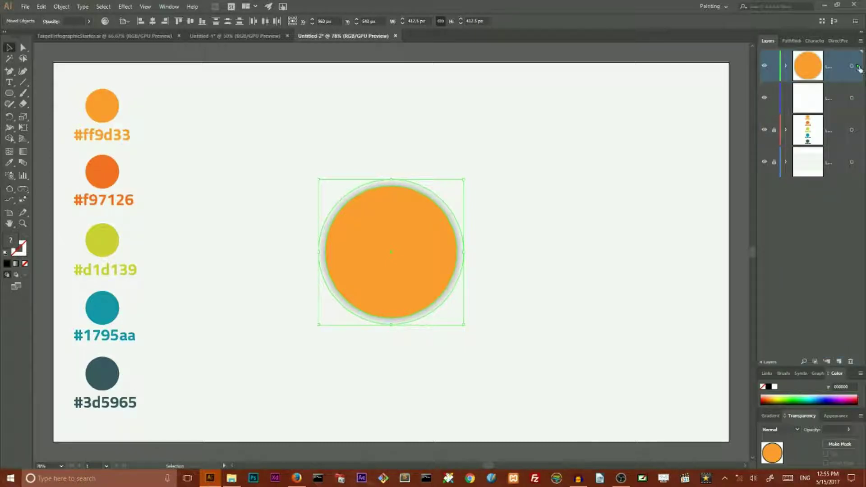
drag(858, 69, 860, 101)
Step: Move the enlarged circle onto the second layer and fill it with #f97126 orange
drag(860, 102, 858, 98)
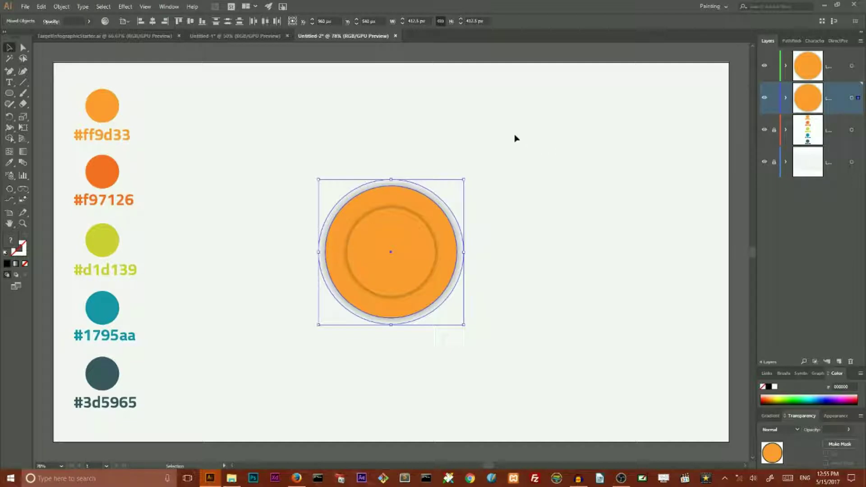
click(258, 209)
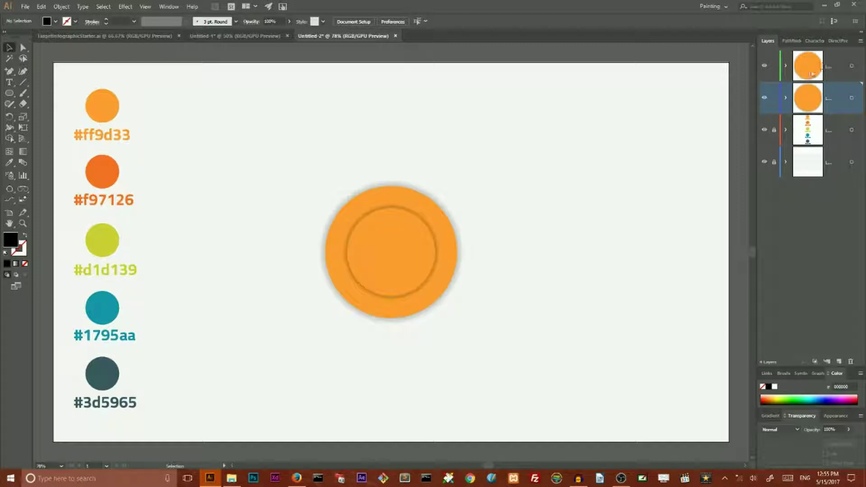
click(365, 200)
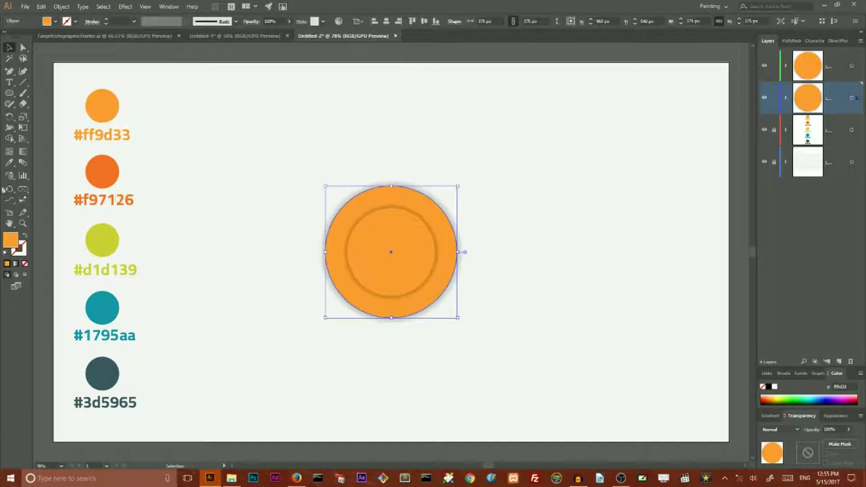
click(9, 163)
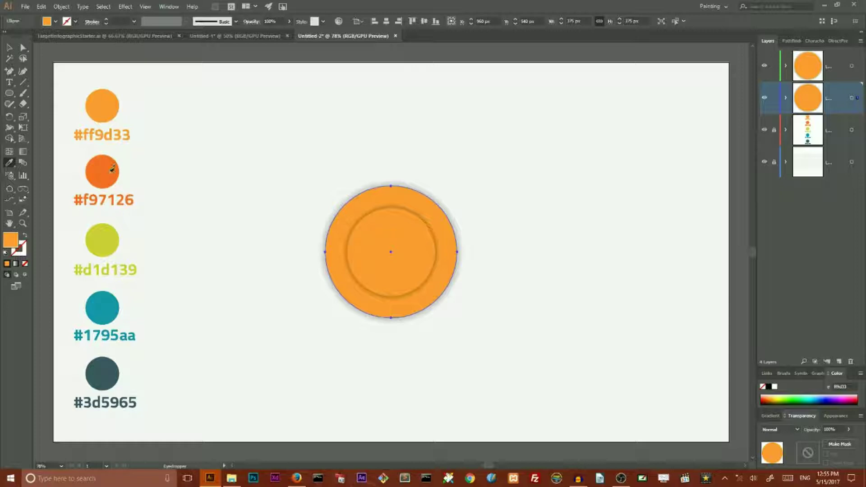
click(104, 173)
Step: Select the large orange circle together with its shadow
click(10, 47)
click(263, 168)
drag(352, 159, 430, 195)
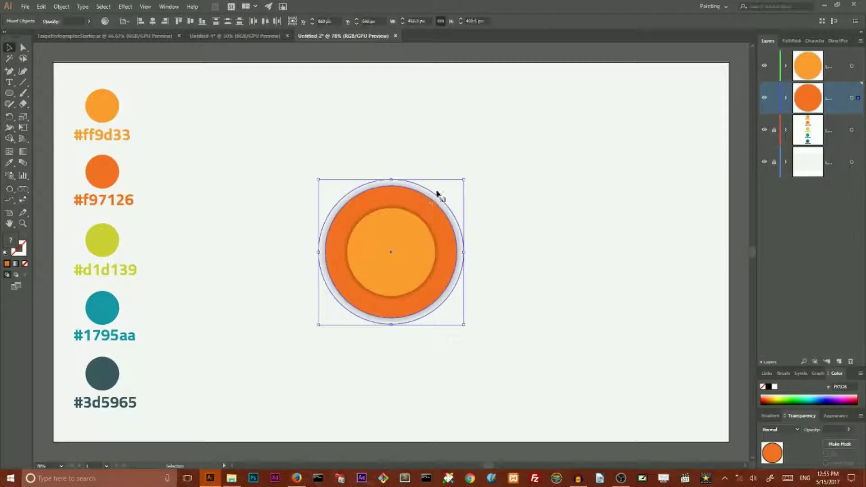
Step: Make a 144% uniform scaled copy of the selected circle
double_click(24, 118)
click(622, 128)
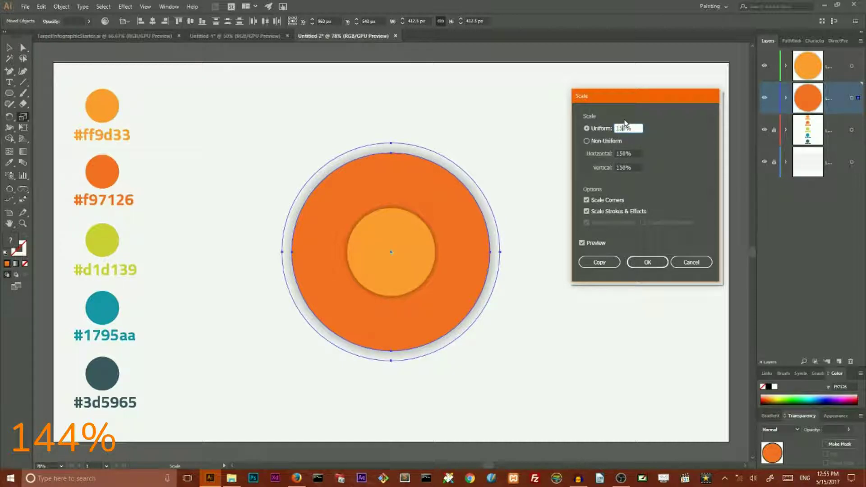
key(BackSpace)
key(BackSpace)
text(44)
click(598, 263)
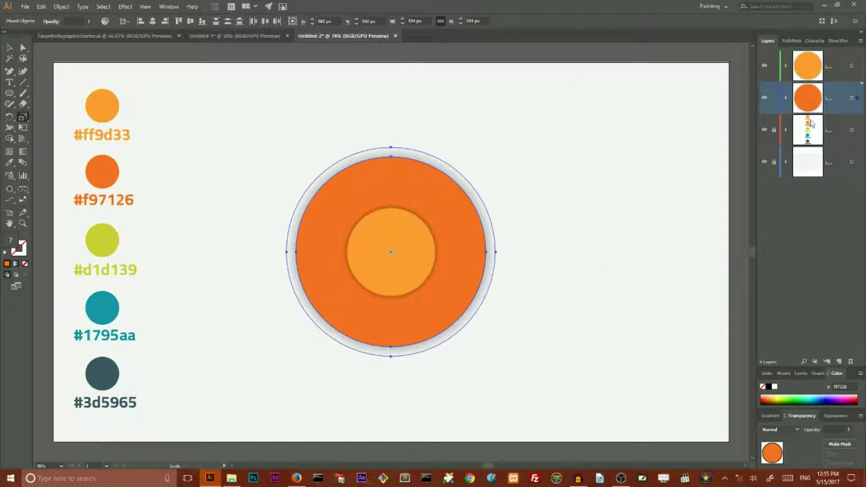
Step: Add a new layer below the orange layer and move the big circle into it
click(840, 363)
drag(837, 102, 841, 144)
drag(858, 98, 858, 130)
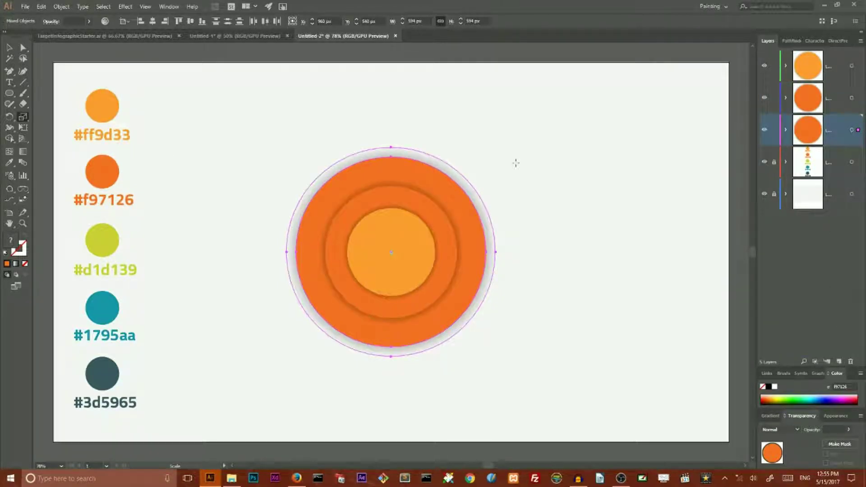
Step: Fill the outermost circle with yellow-green #d1d139 using the Eyedropper
click(9, 47)
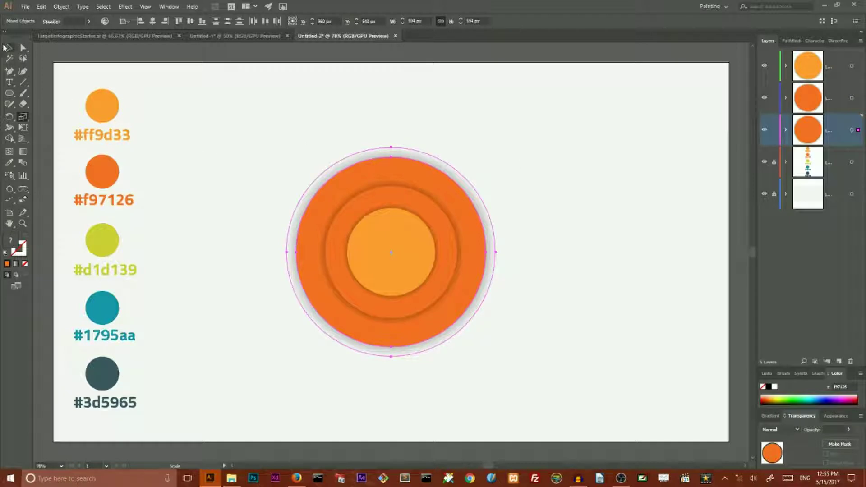
click(212, 120)
click(321, 208)
click(9, 162)
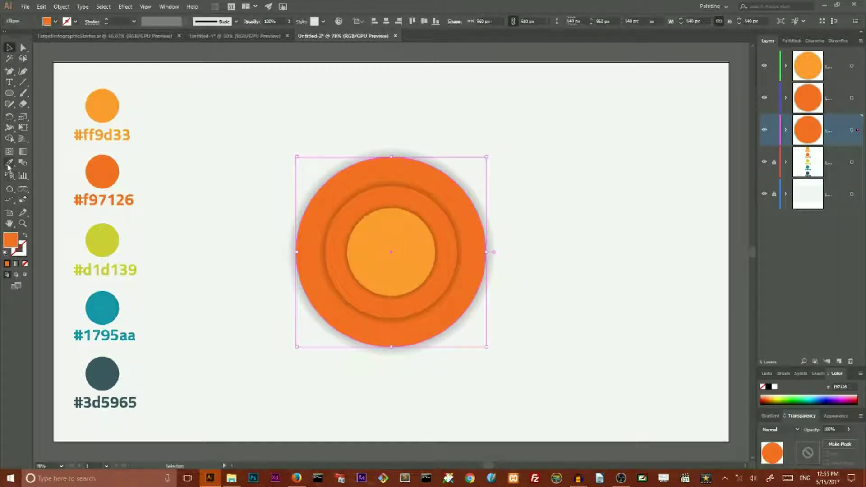
click(103, 239)
Step: Select the yellow-green circle and its shadow from its layer
key(v)
click(206, 109)
click(851, 130)
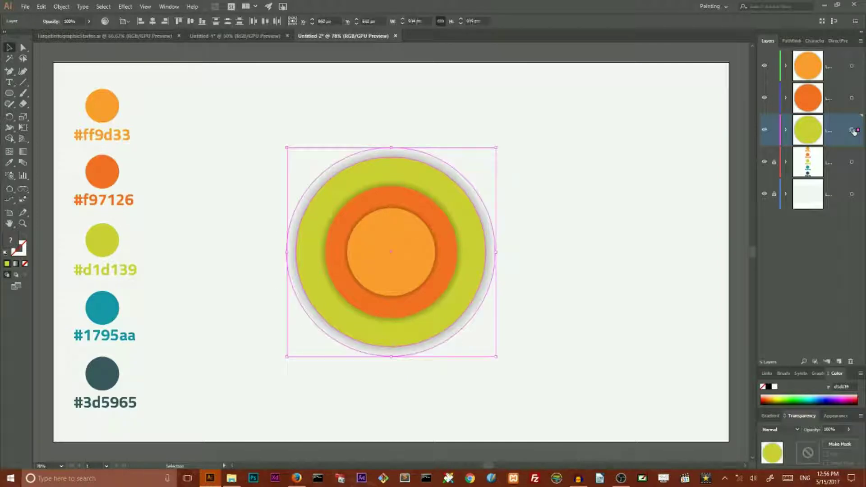
click(23, 117)
Step: Make a 135% scaled copy of the lime circle (801.9 px) and add a new layer
double_click(23, 118)
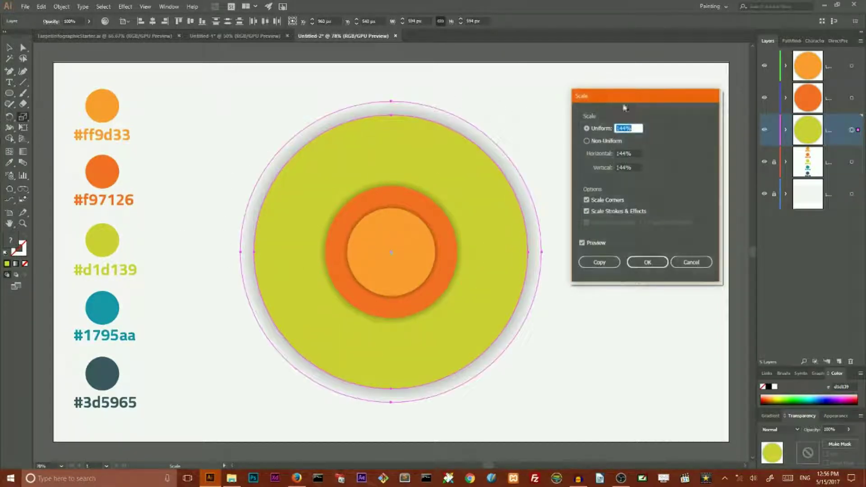
text(13)
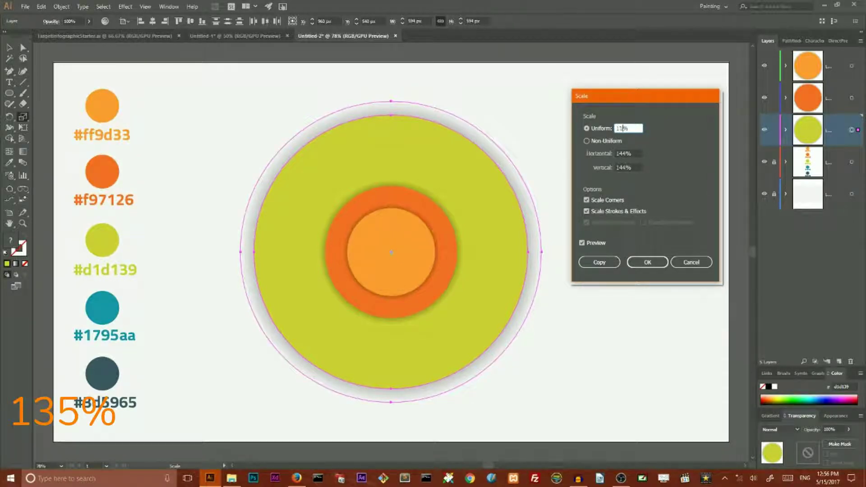
text(5)
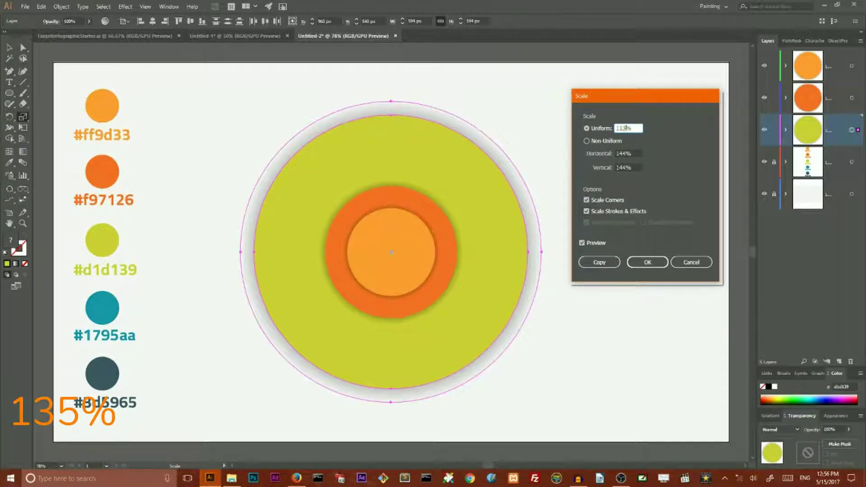
click(599, 262)
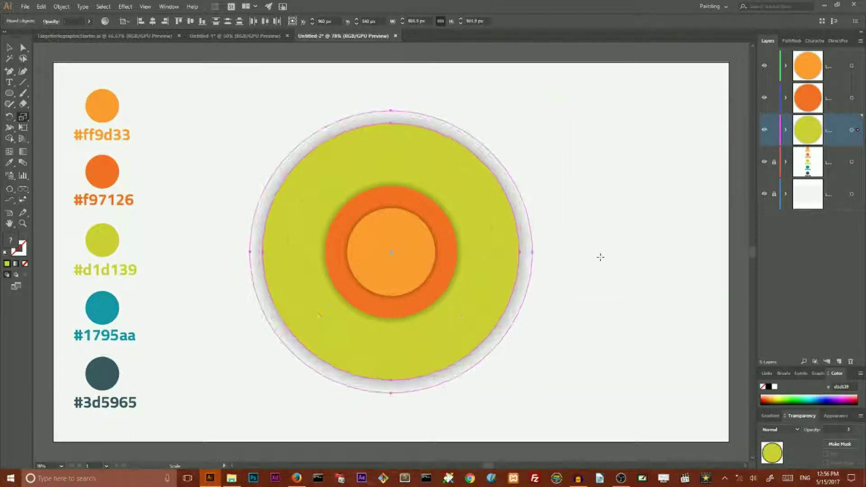
click(840, 362)
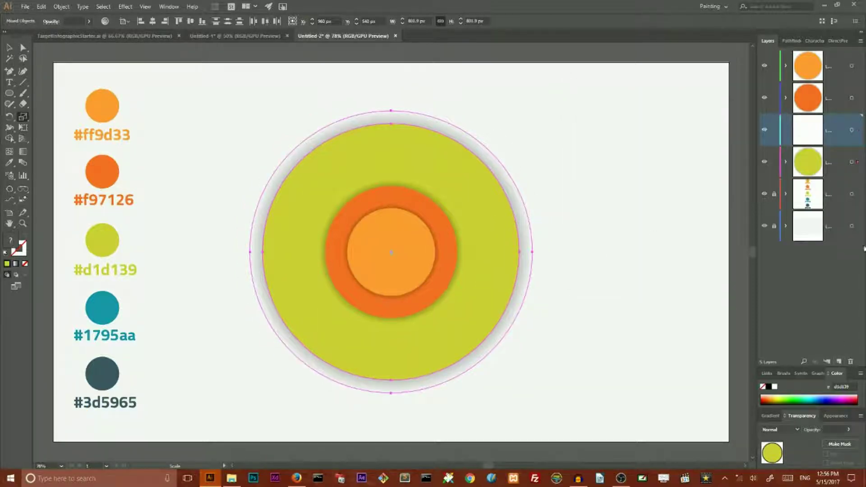
Step: Place the new layer below the yellow-green layer and move the enlarged copy into it
drag(833, 128, 833, 177)
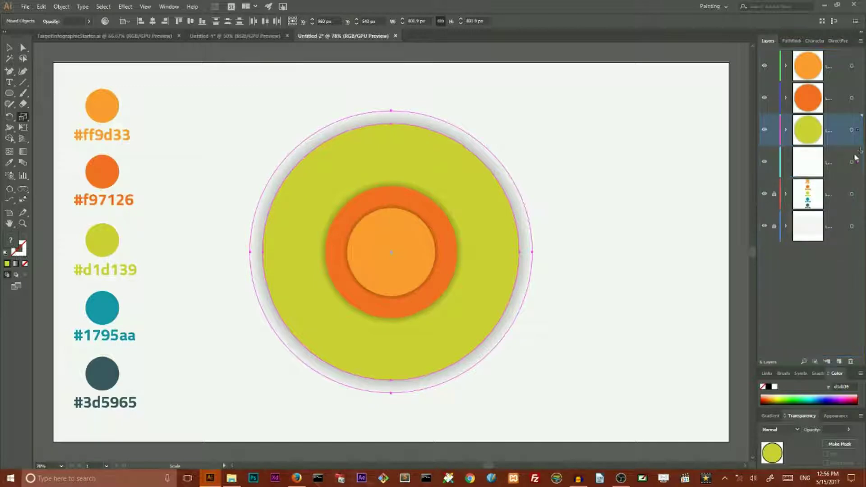
drag(857, 130, 859, 163)
click(9, 47)
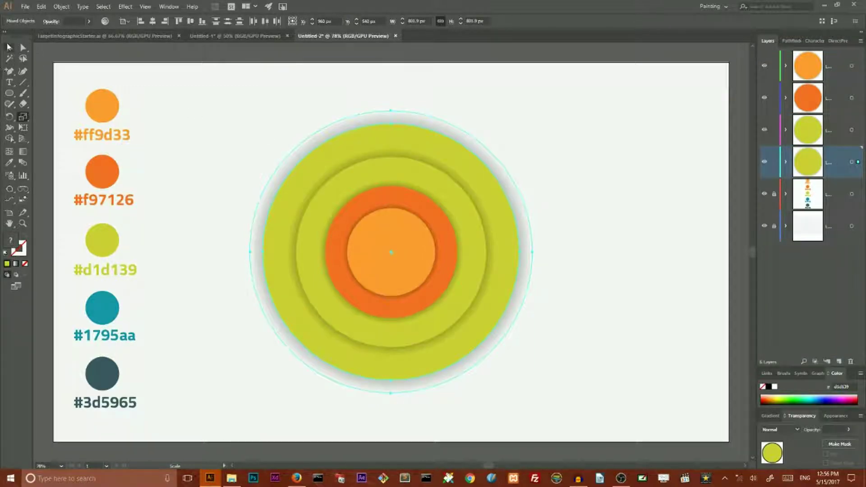
click(251, 100)
Step: Fill the outer circle with teal #1795aa using the Eyedropper
click(307, 177)
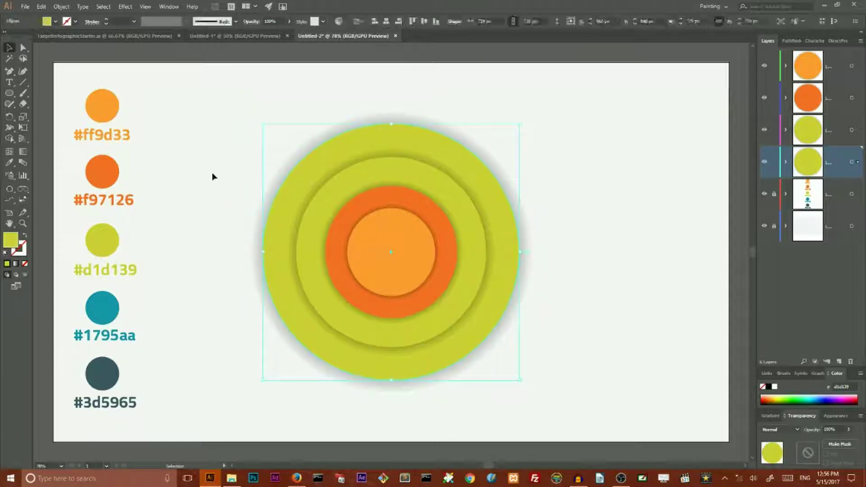
click(9, 165)
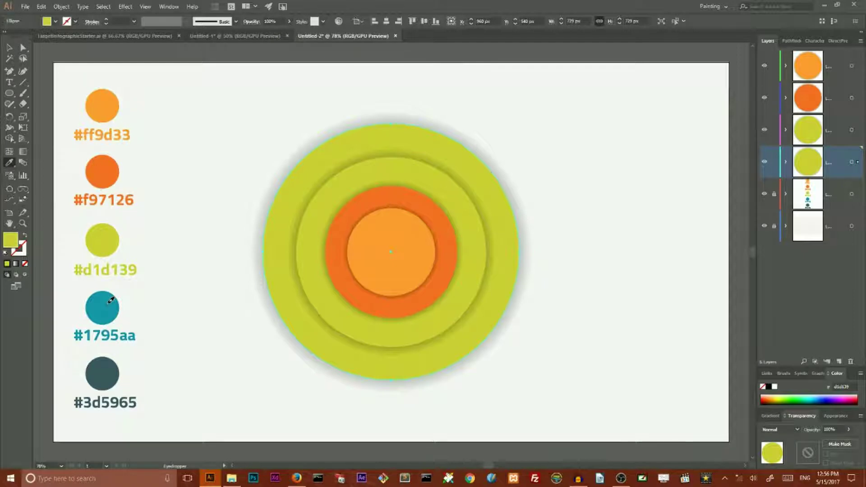
click(113, 303)
click(8, 49)
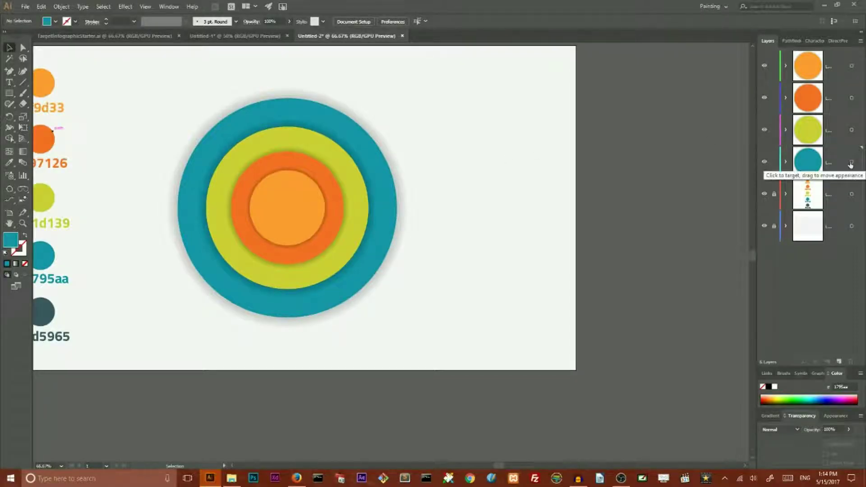
Step: Add a new layer below the teal layer and select the teal circle with its shadow
click(839, 362)
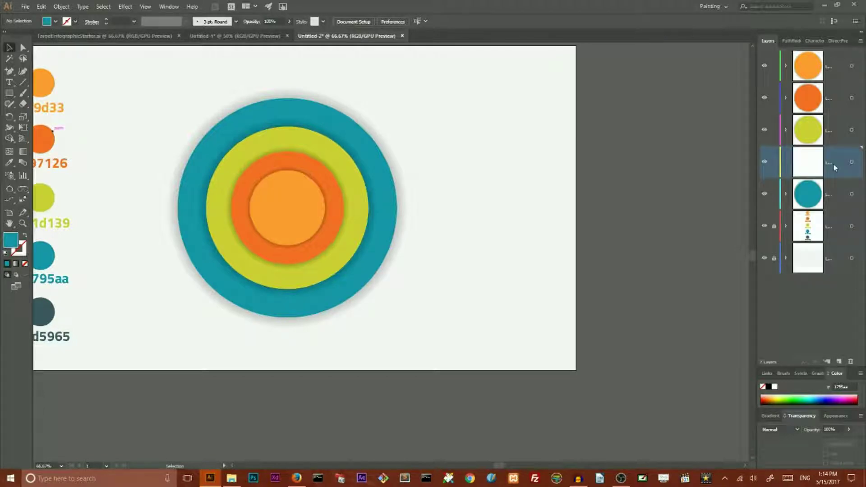
drag(832, 162, 842, 212)
drag(164, 107, 228, 134)
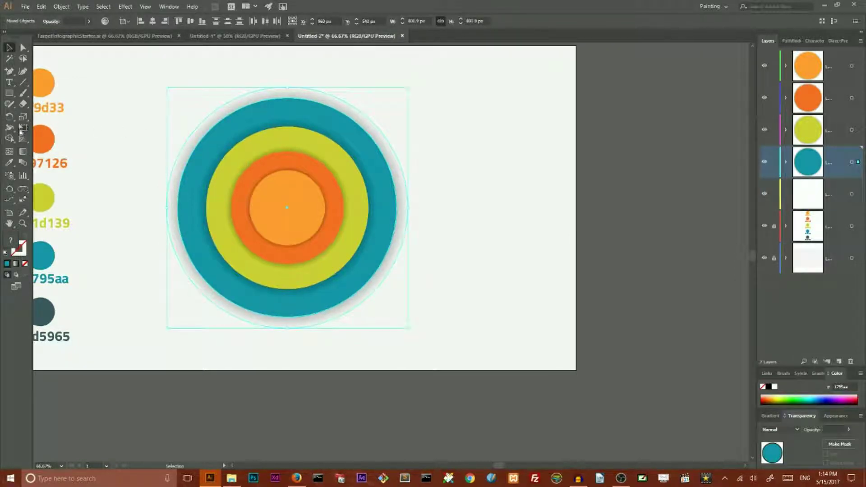
Step: Make a 125% uniform scaled copy of the teal circle, 1002.375 px wide
double_click(24, 118)
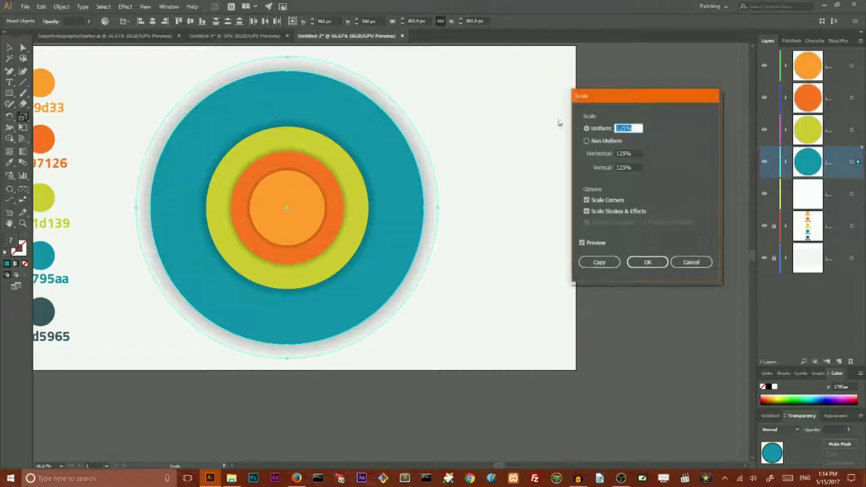
drag(616, 98, 530, 104)
click(538, 129)
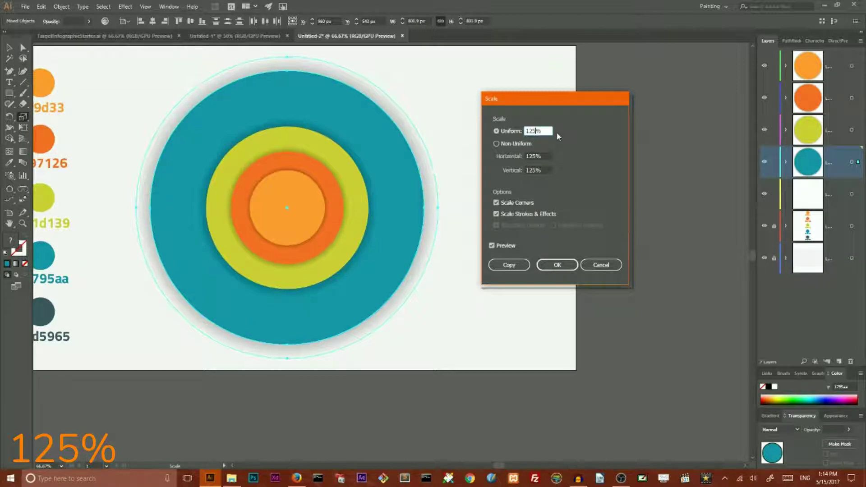
click(509, 265)
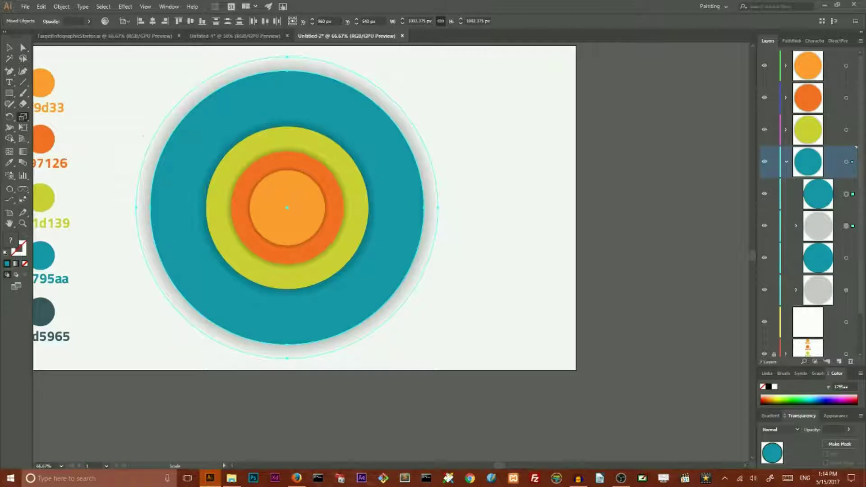
key(v)
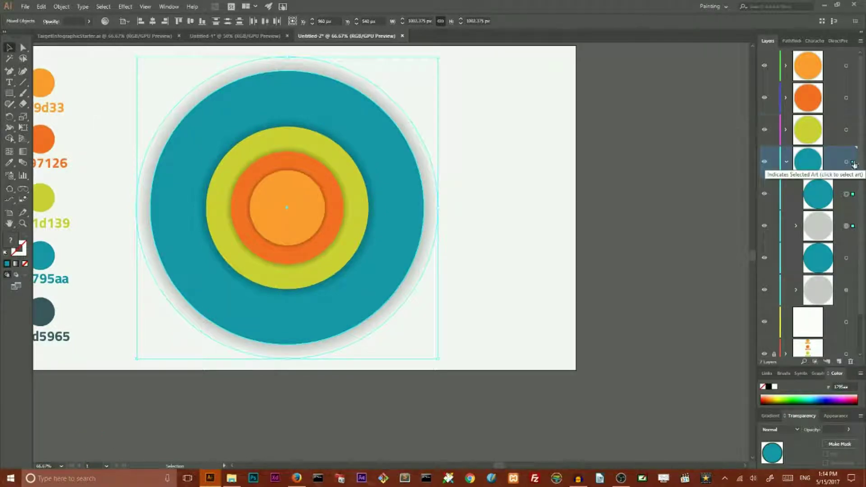
Step: Move the enlarged copy into the new layer and collapse the teal layer
scroll(854, 165, down, 1)
drag(862, 273, 853, 276)
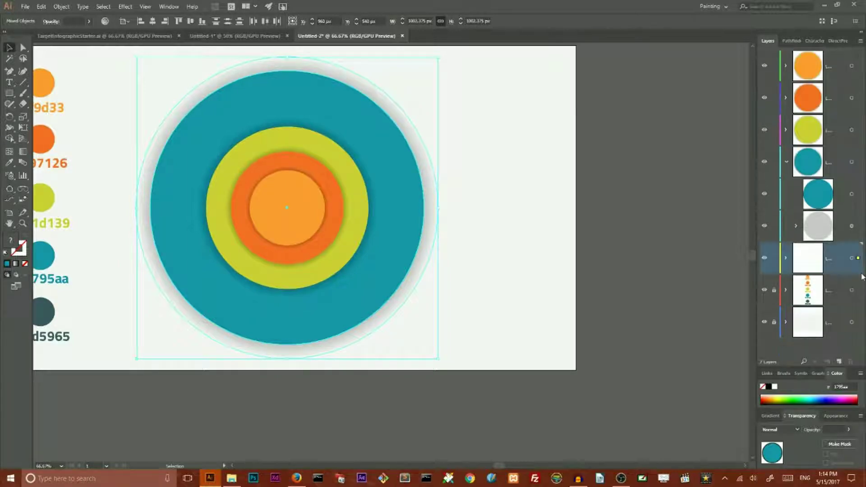
click(787, 162)
Step: Fill the outer ring with dark slate #3d5965 and select its soft shadow
click(10, 163)
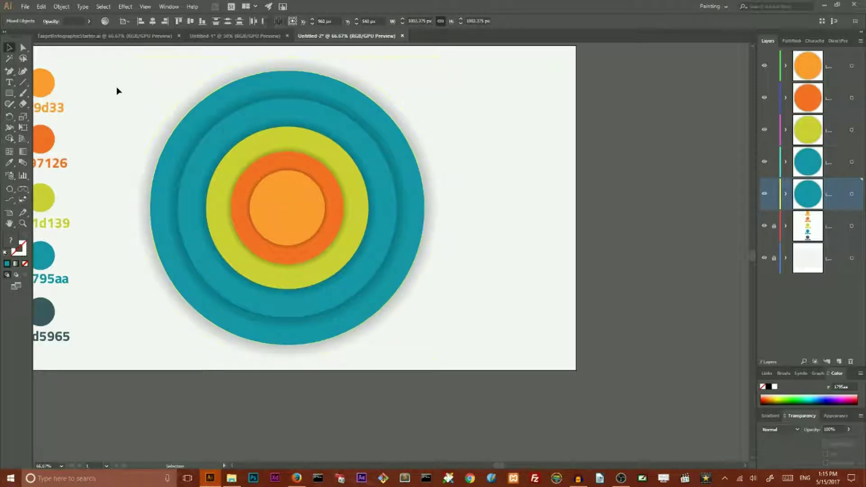
click(180, 143)
key(v)
click(9, 163)
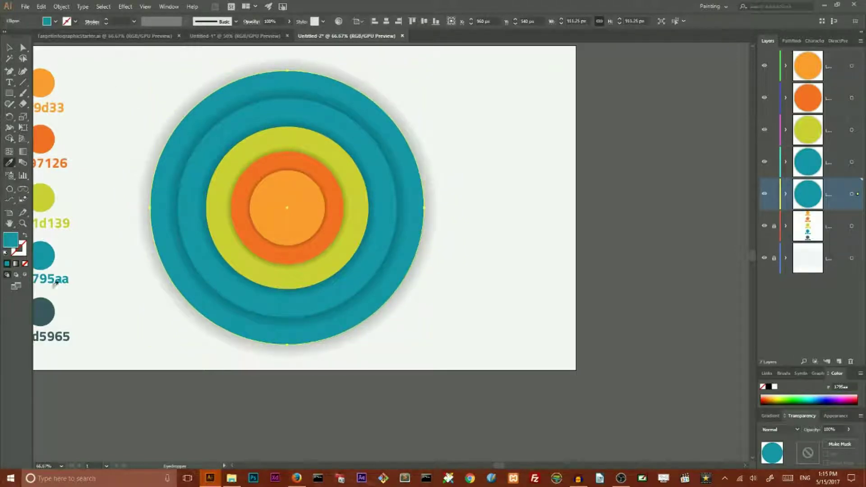
click(46, 307)
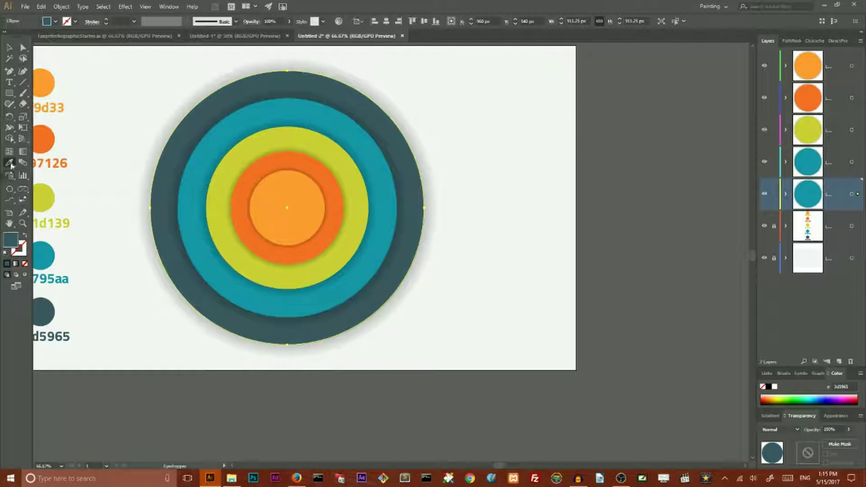
key(v)
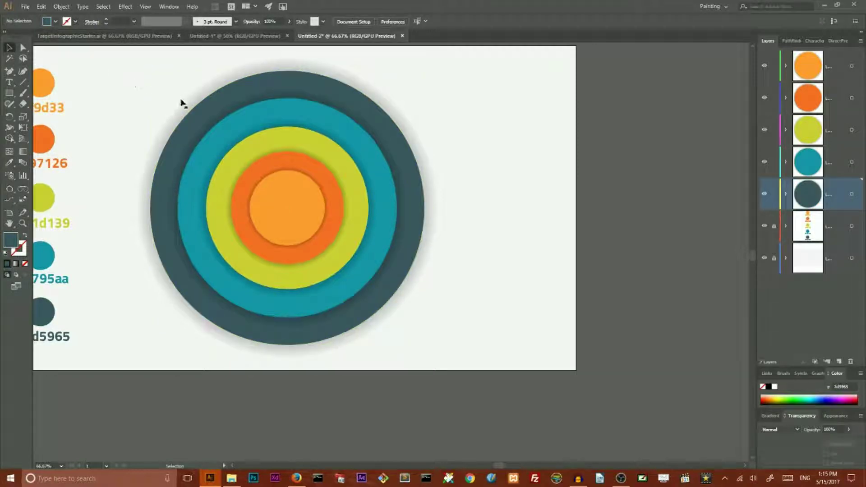
click(180, 100)
scroll(348, 114, up, 2)
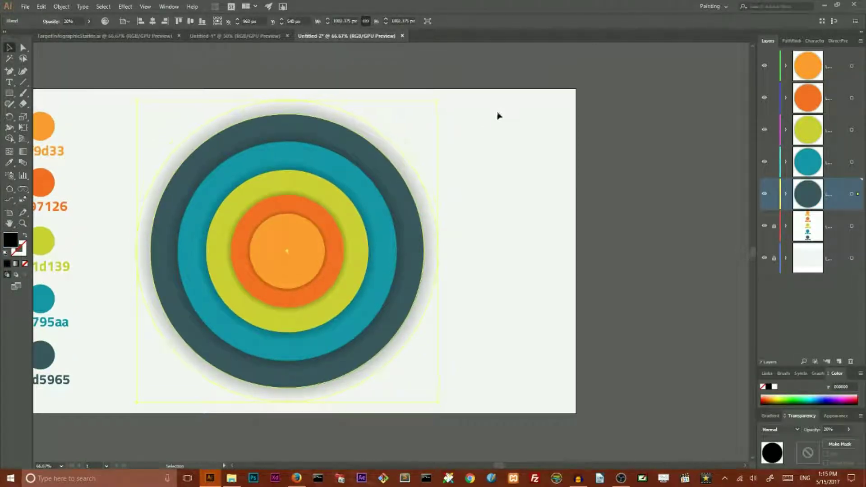
Step: Change Layer 7's colour label to Violet in Layer Options
double_click(807, 194)
click(421, 217)
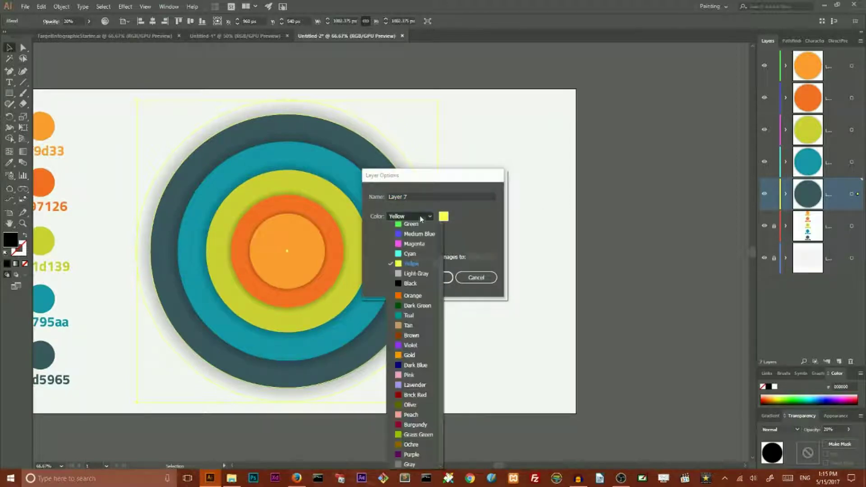
click(415, 306)
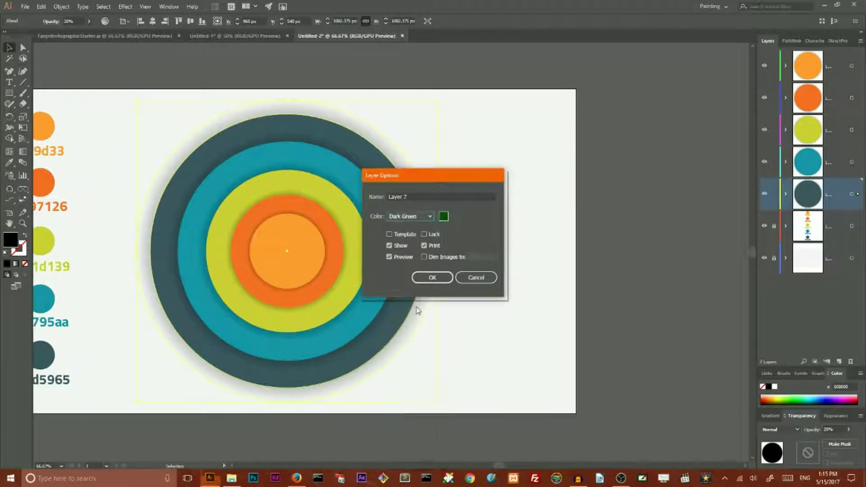
click(409, 220)
click(409, 351)
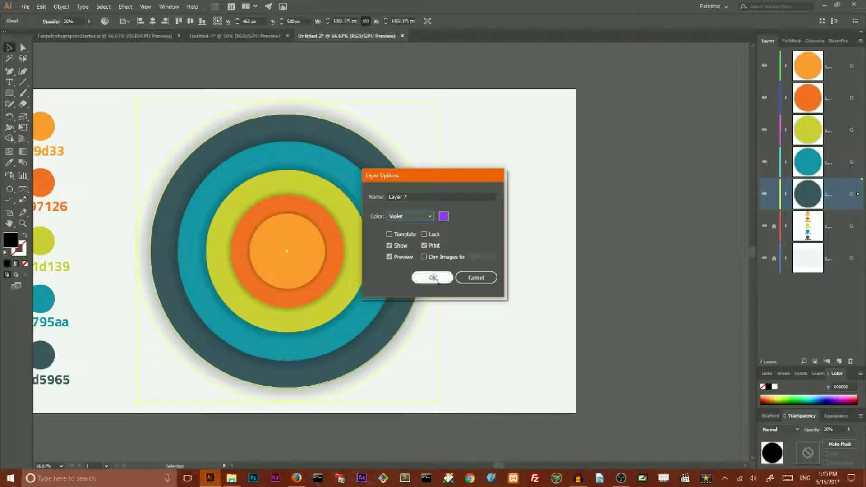
click(434, 283)
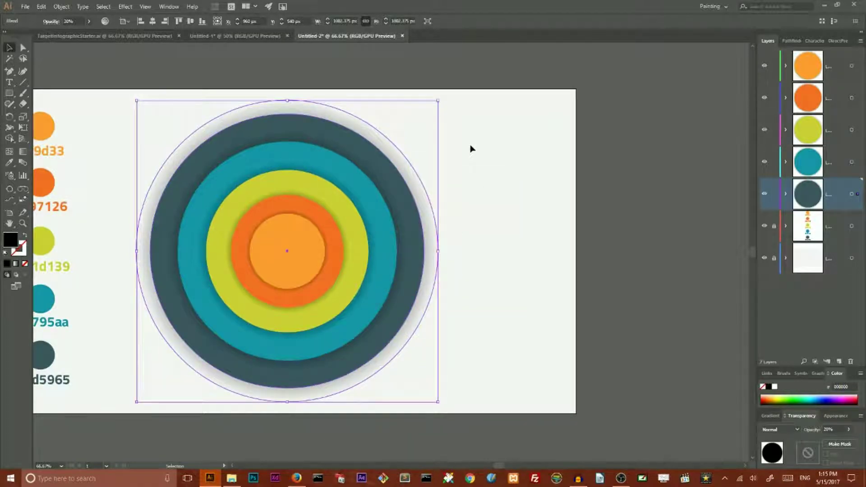
Step: Shrink the grey shadow circle behind the dark ring to about 980 px so it hugs the outer ring
click(785, 194)
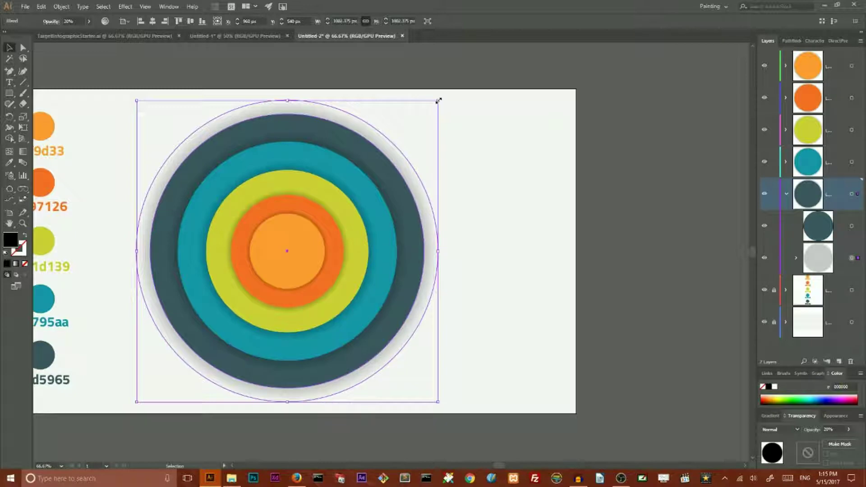
drag(438, 100, 435, 103)
click(487, 116)
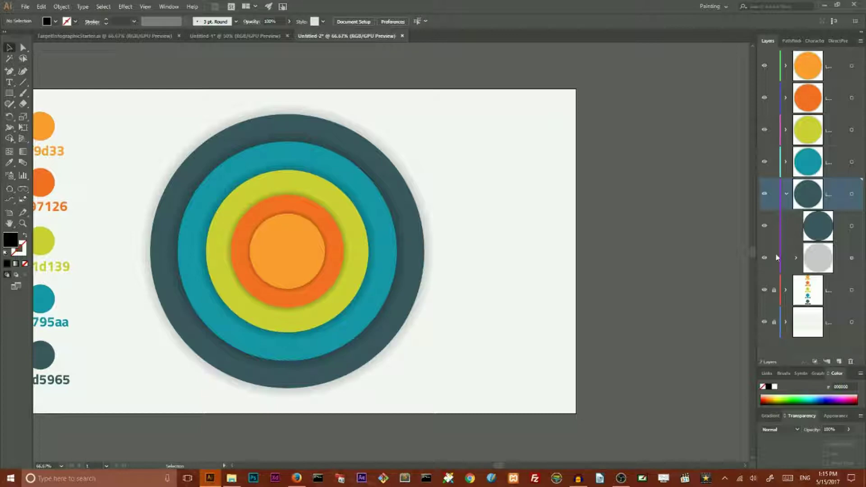
click(786, 194)
scroll(447, 139, down, 2)
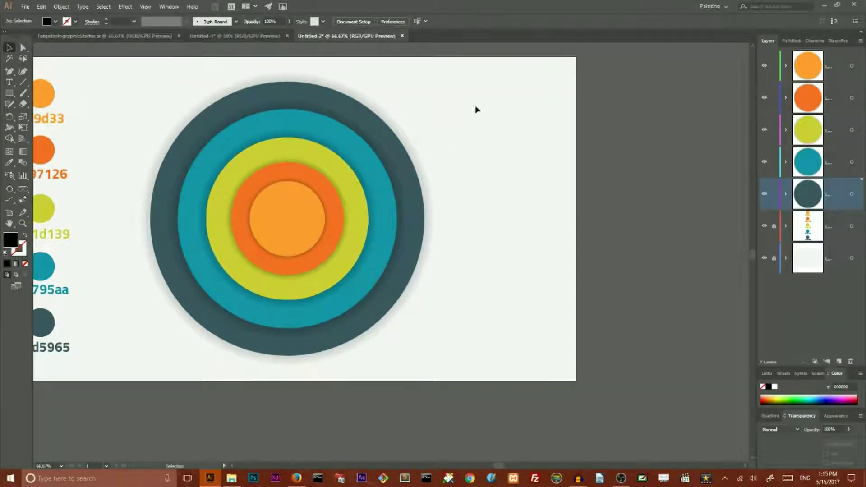
Step: Add a new empty top layer in Untitled-2, then inspect the 01 arrow banner in Untitled-1
click(841, 69)
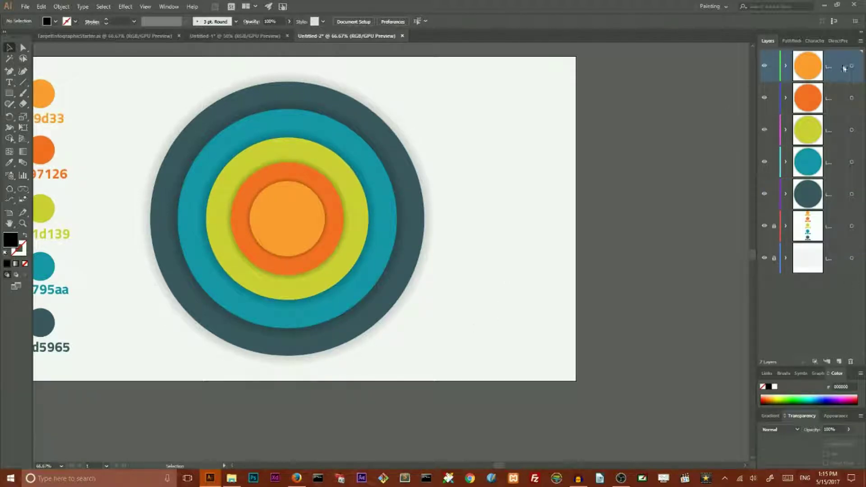
click(839, 362)
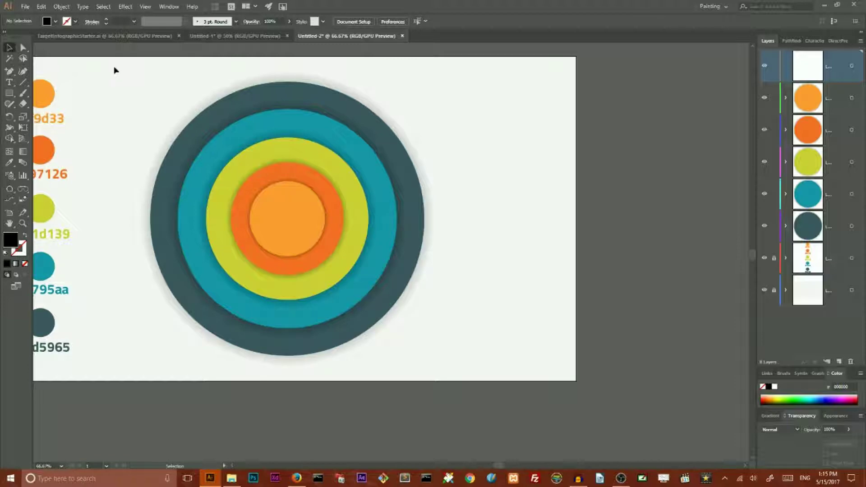
click(212, 40)
click(507, 234)
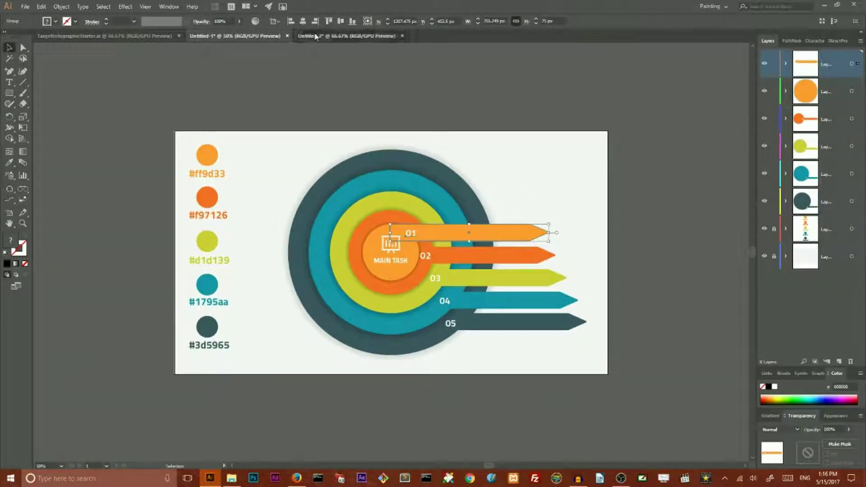
Step: Back in Untitled-2, draw a black 600 × 75 px rectangle beside the rings
click(303, 40)
click(9, 93)
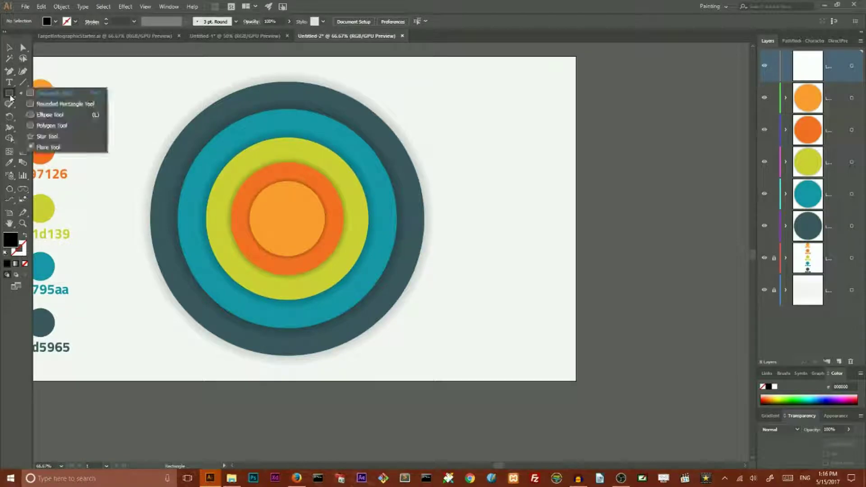
click(67, 93)
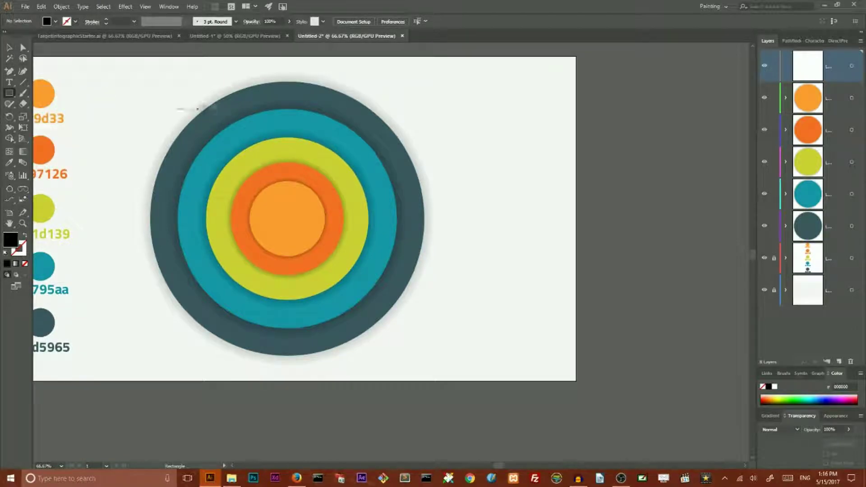
click(477, 145)
drag(588, 164, 478, 133)
click(512, 145)
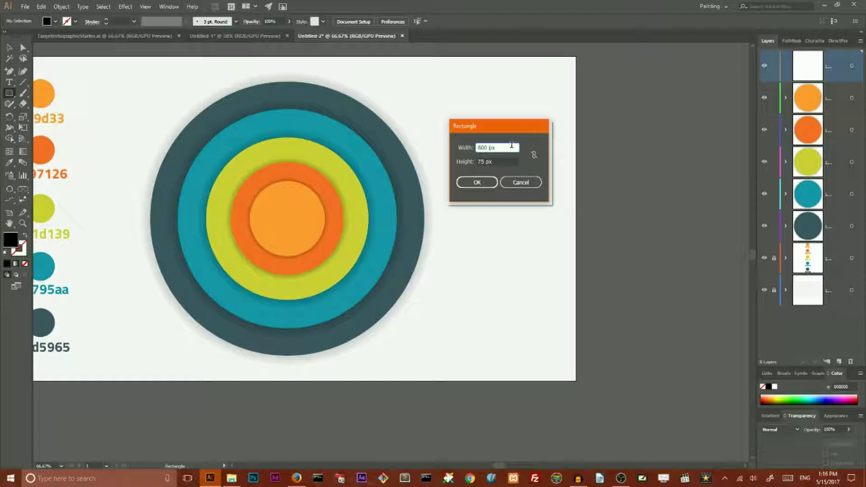
click(478, 181)
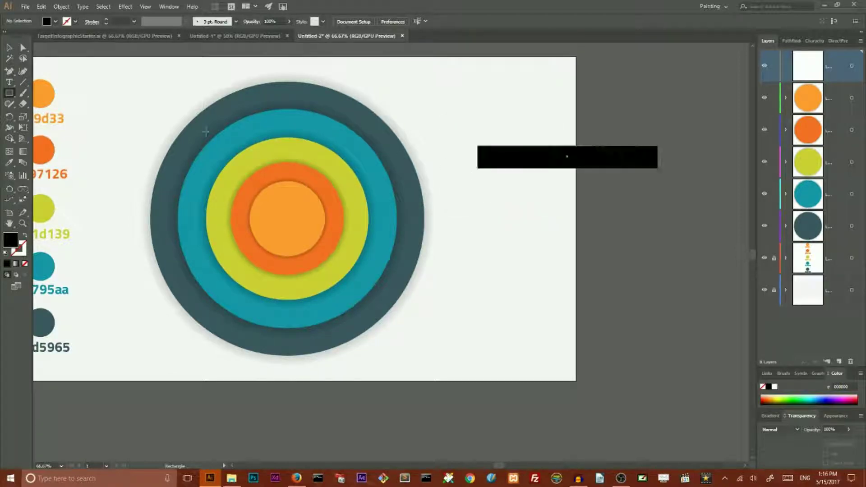
click(9, 48)
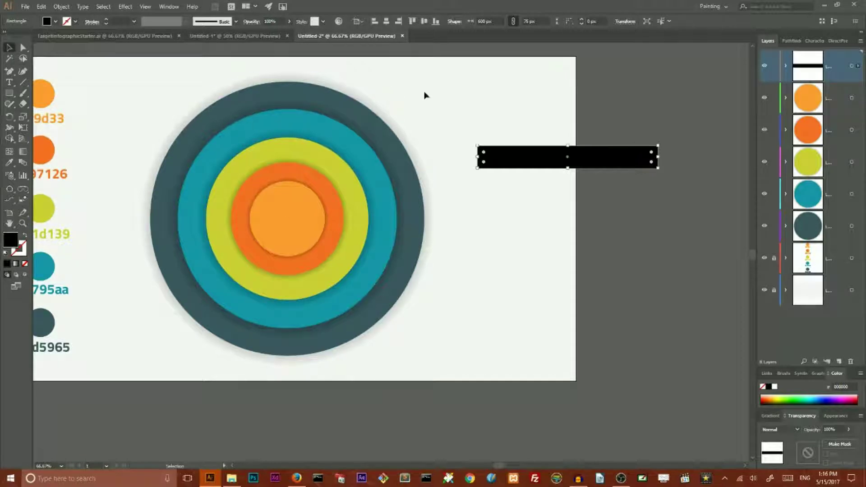
Step: With Smart Guides on, snap the rectangle's top-left corner to the circles' centre (X 1260, Y 482.5)
click(442, 91)
click(144, 7)
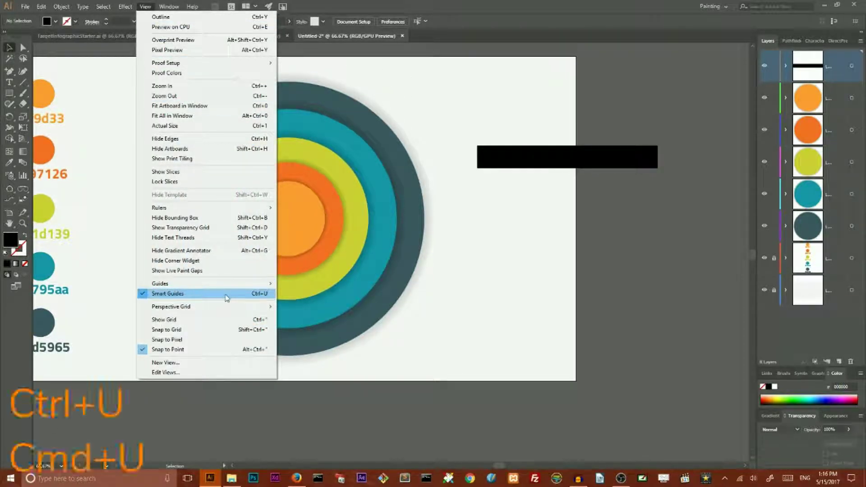
click(496, 118)
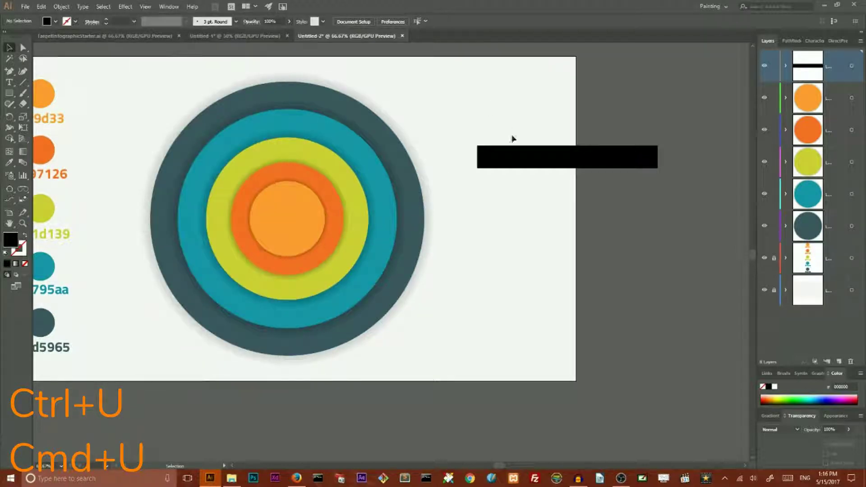
drag(513, 157, 335, 201)
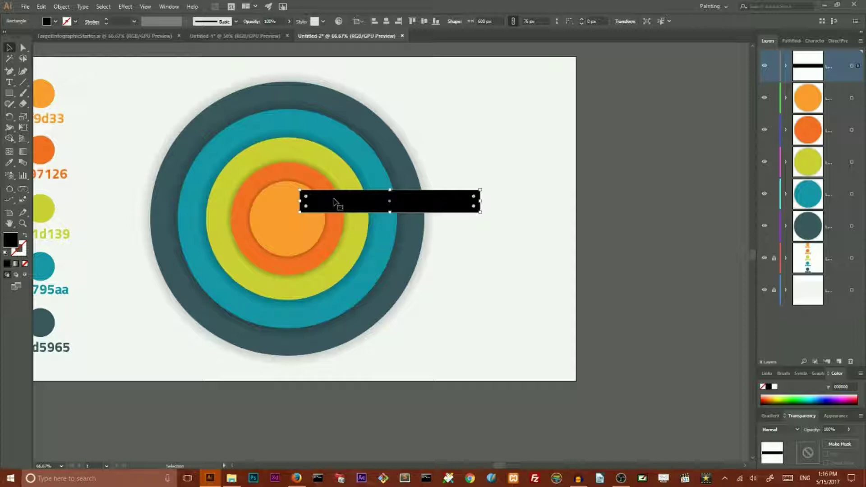
key(ctrl+plus)
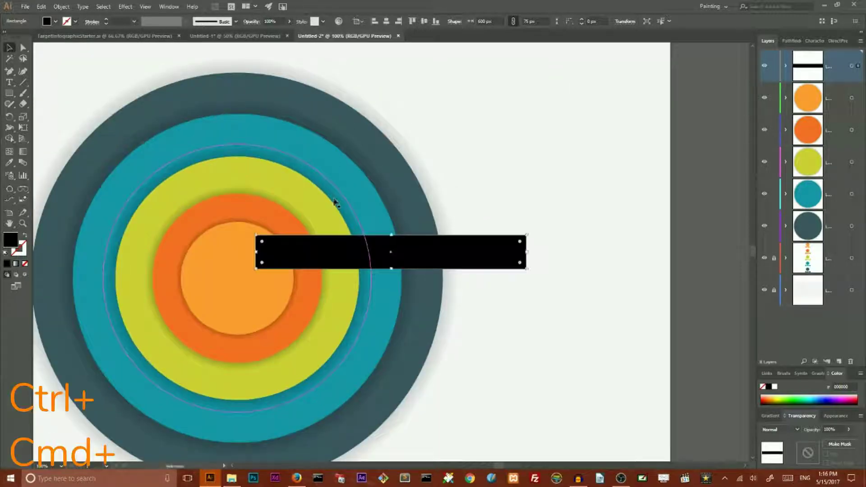
click(441, 165)
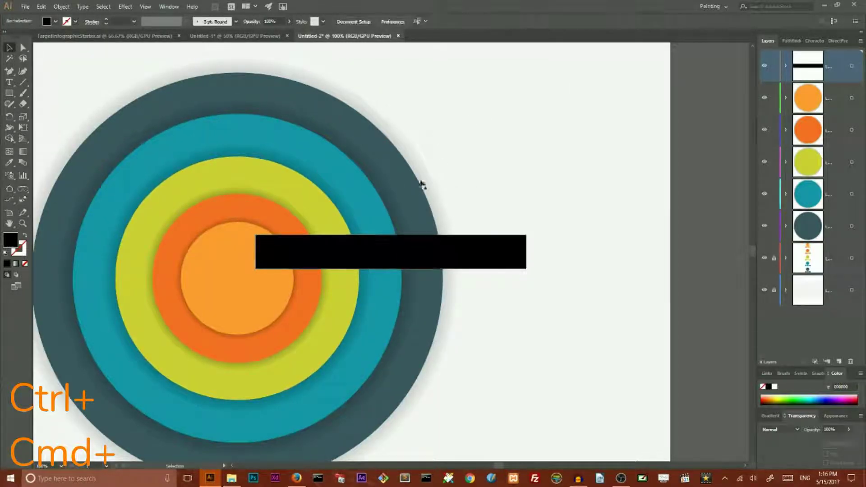
drag(293, 244, 277, 232)
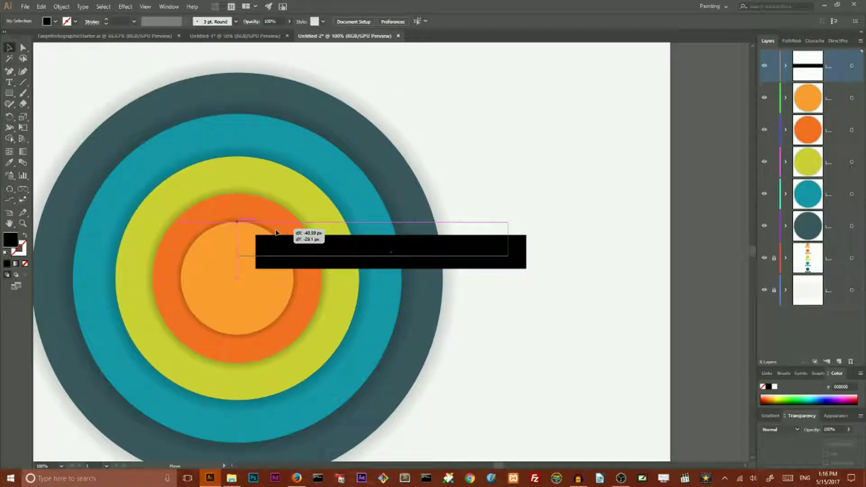
drag(277, 232, 276, 232)
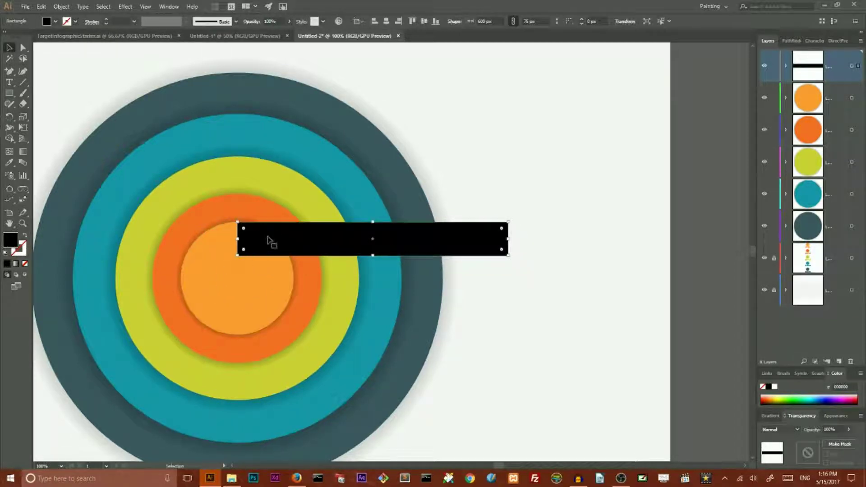
click(8, 163)
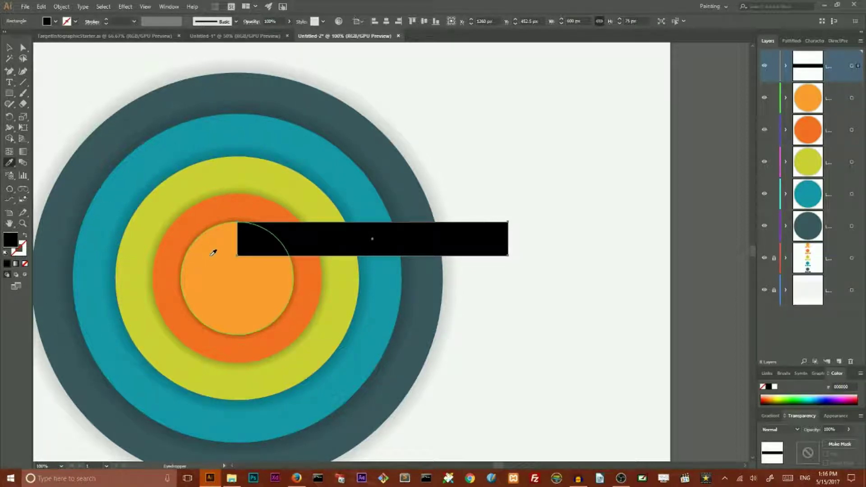
Step: Fill the bar with the inner circle's light orange and add an anchor point mid right edge
click(213, 253)
click(9, 47)
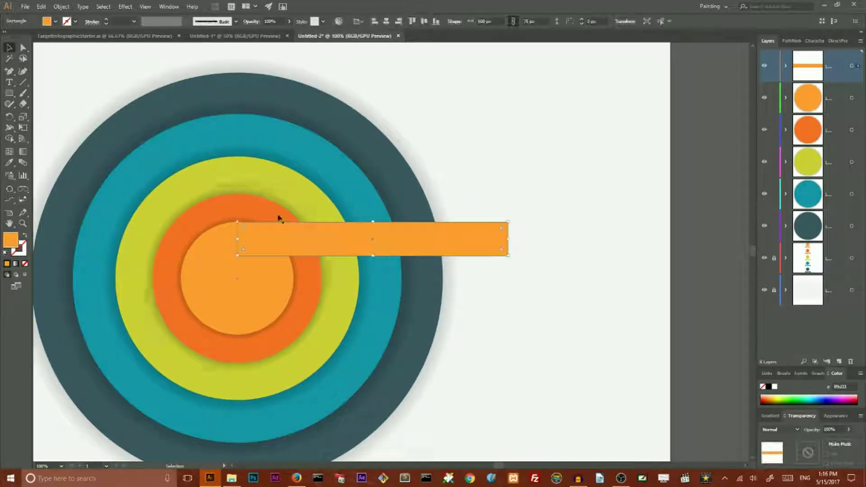
click(10, 71)
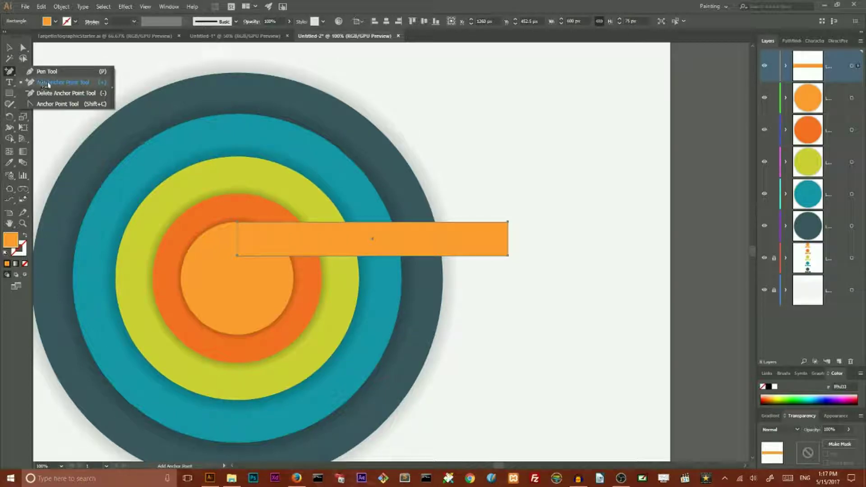
click(47, 84)
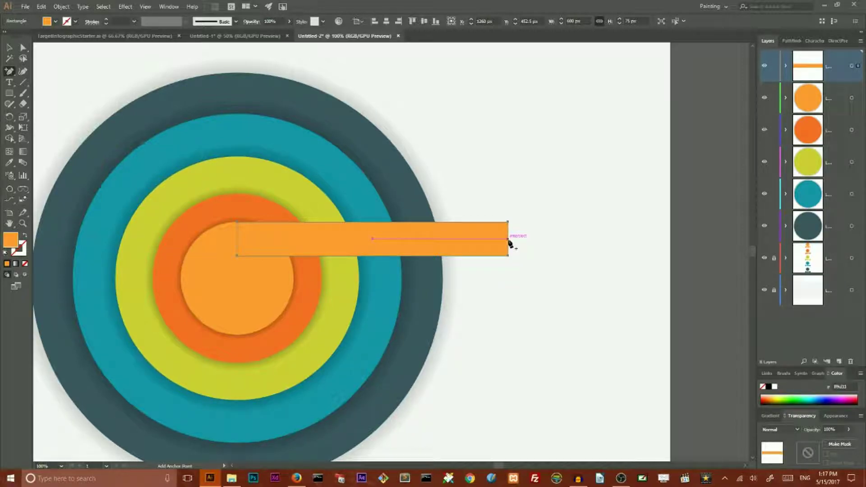
click(508, 240)
Step: Pull the new right-edge anchor point 96 px outward to form a pointed arrow tip
key(a)
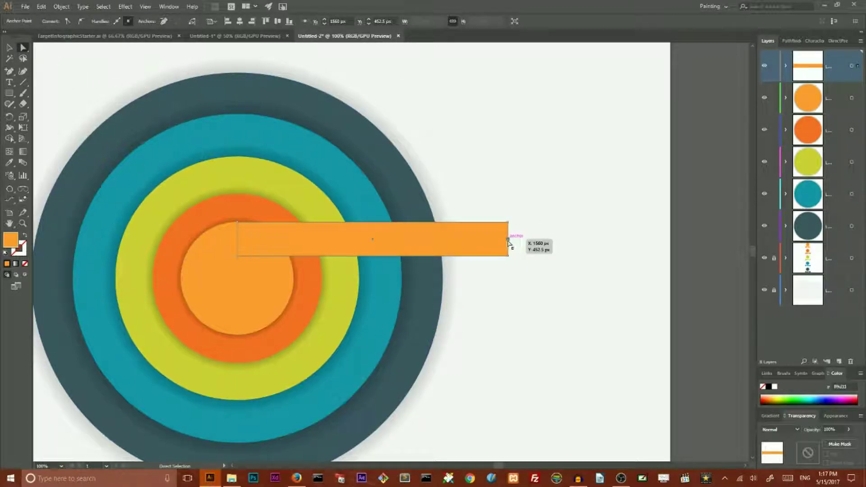
drag(509, 242, 551, 241)
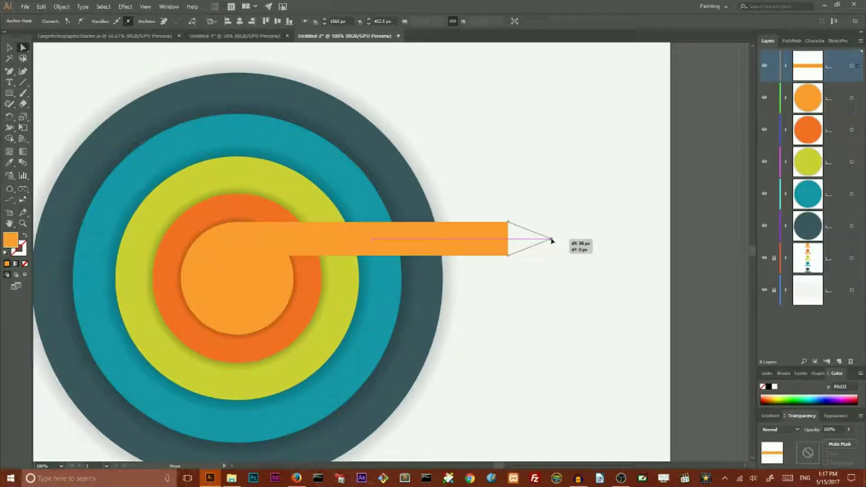
drag(552, 241, 552, 239)
Step: Round the selected corners of the arrow shape to a 4 px radius and view the whole target
click(504, 168)
drag(486, 166, 544, 242)
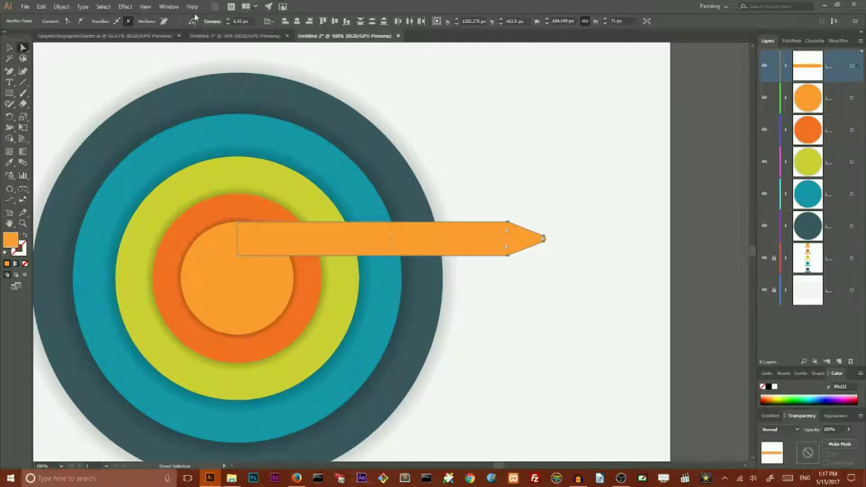
click(228, 23)
click(9, 47)
click(524, 137)
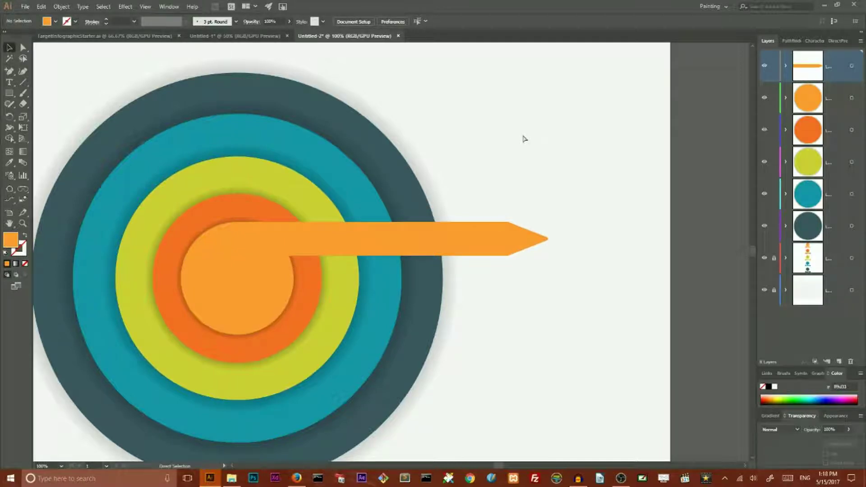
key(ctrl+minus)
key(ctrl+minus)
key(ctrl+plus)
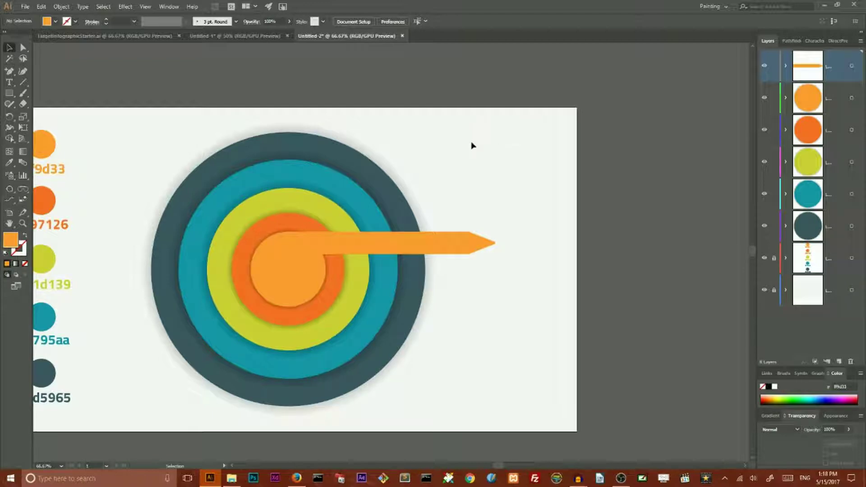
Step: Group the orange arrow shape
click(411, 248)
right_click(410, 248)
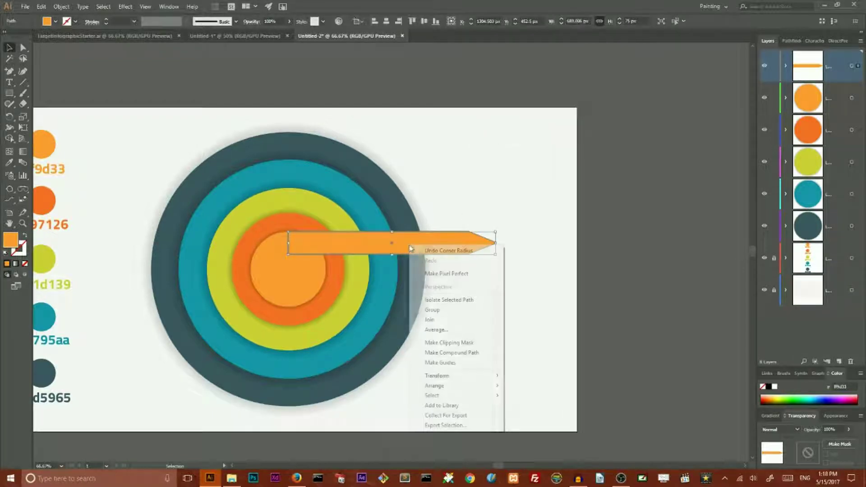
click(433, 311)
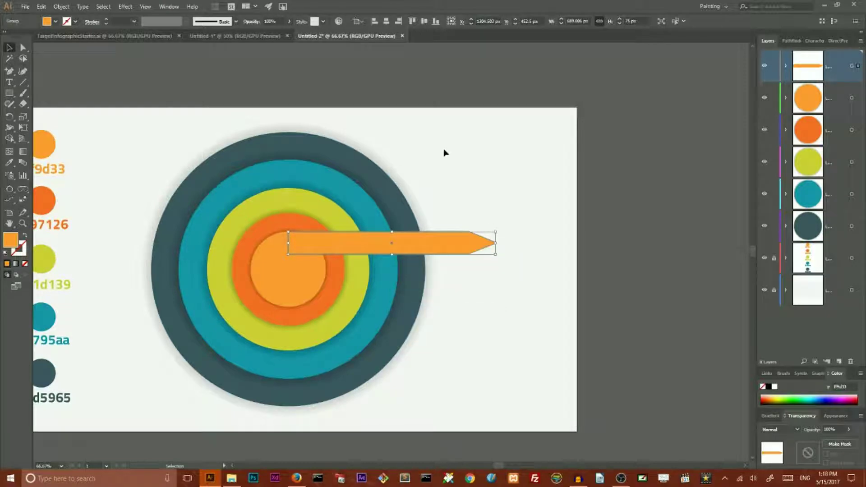
Step: Apply a Transform effect with 4 copies, each moved 50 px horizontally and 100 px vertically
click(125, 6)
mouse_move(157, 81)
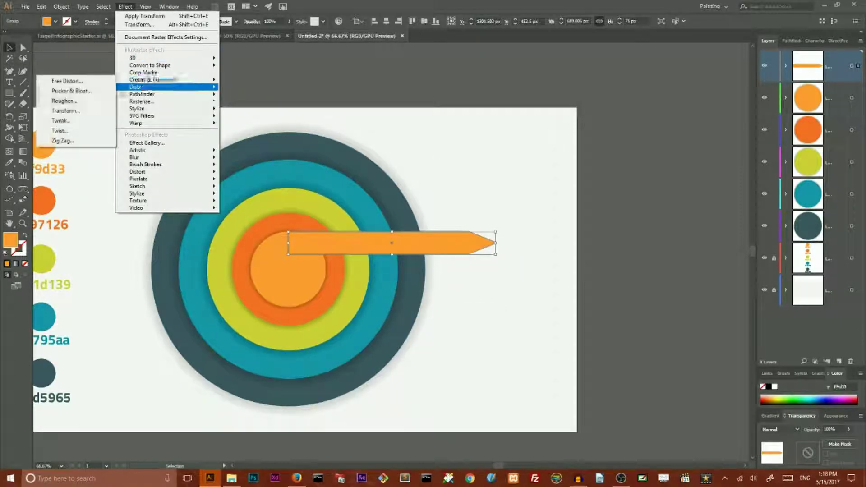
click(79, 114)
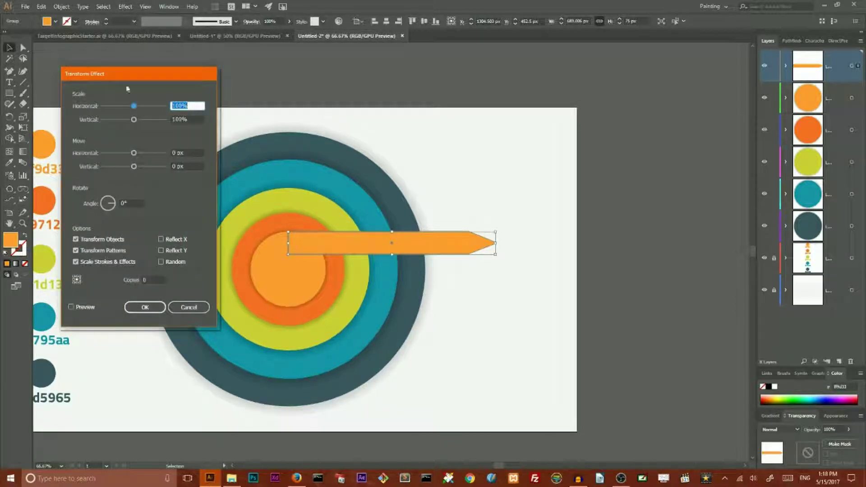
drag(116, 75, 569, 86)
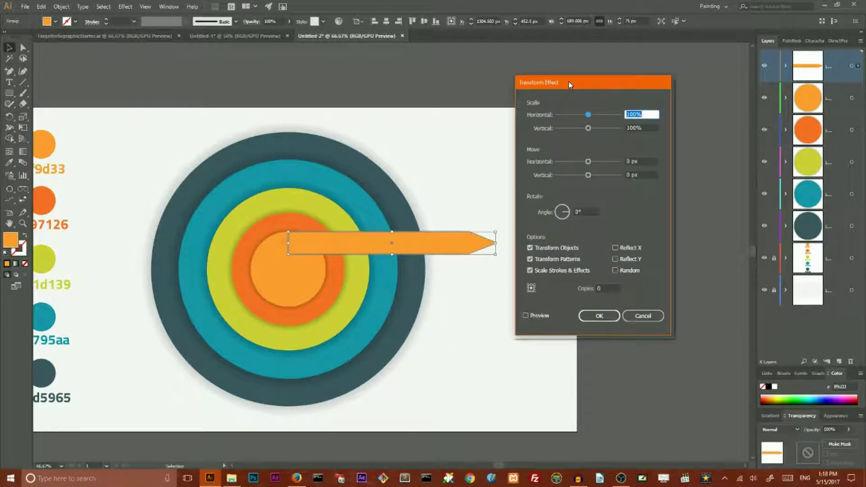
click(608, 288)
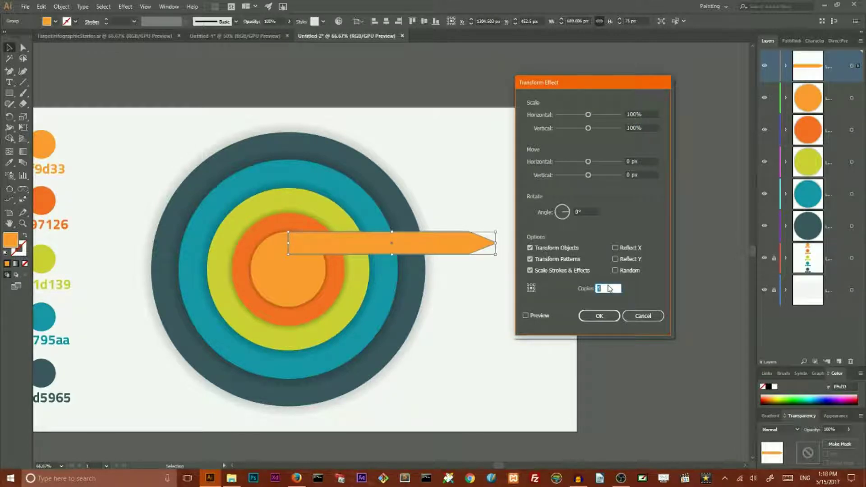
click(633, 160)
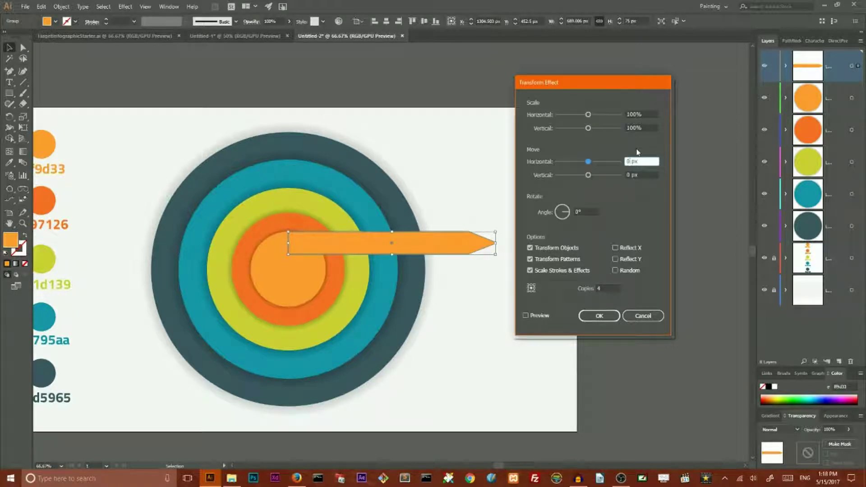
text(50)
click(627, 175)
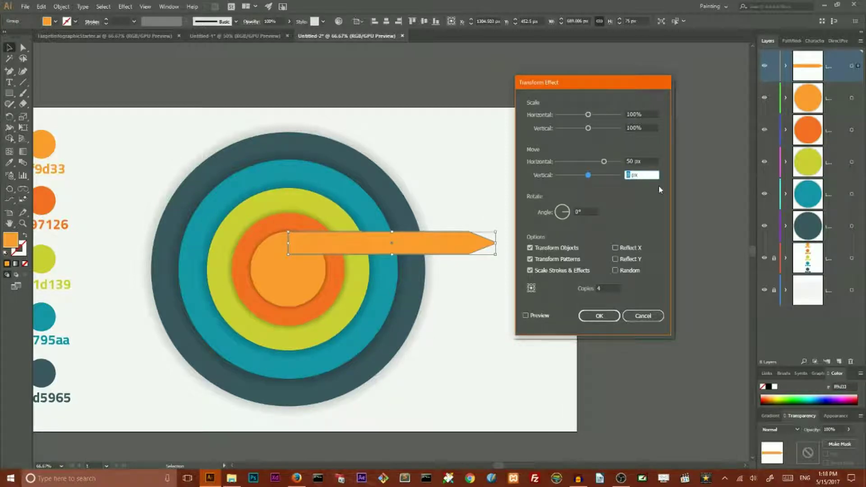
text(100)
click(525, 316)
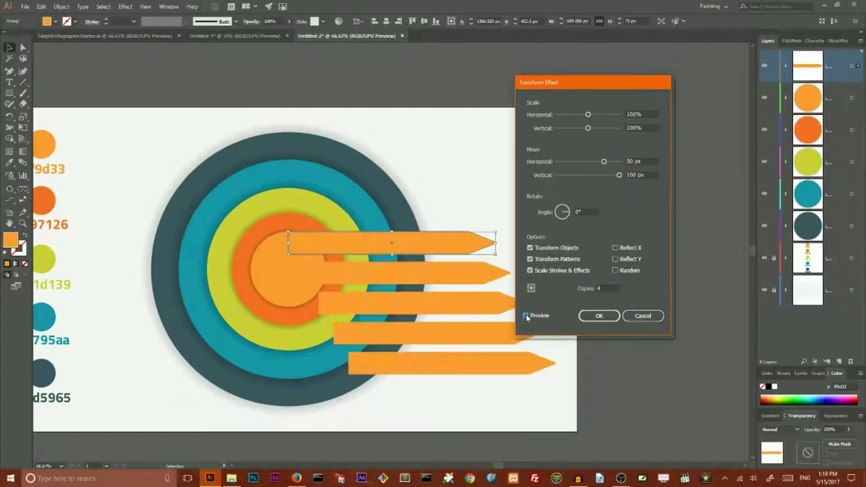
click(606, 315)
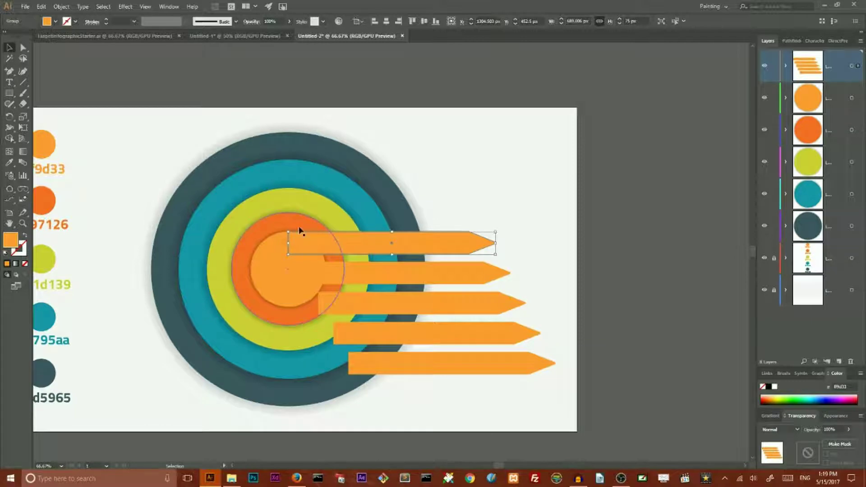
Step: Inside the isolated arrow group, type a 01 label in the top banner
double_click(322, 247)
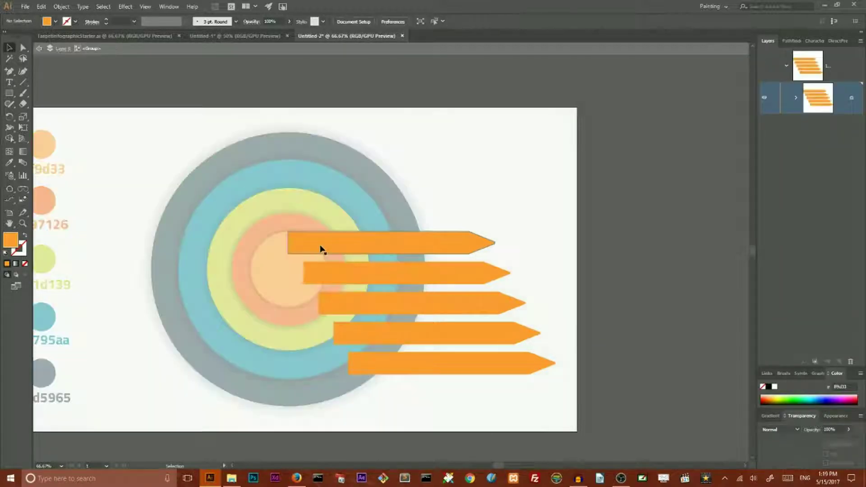
click(48, 125)
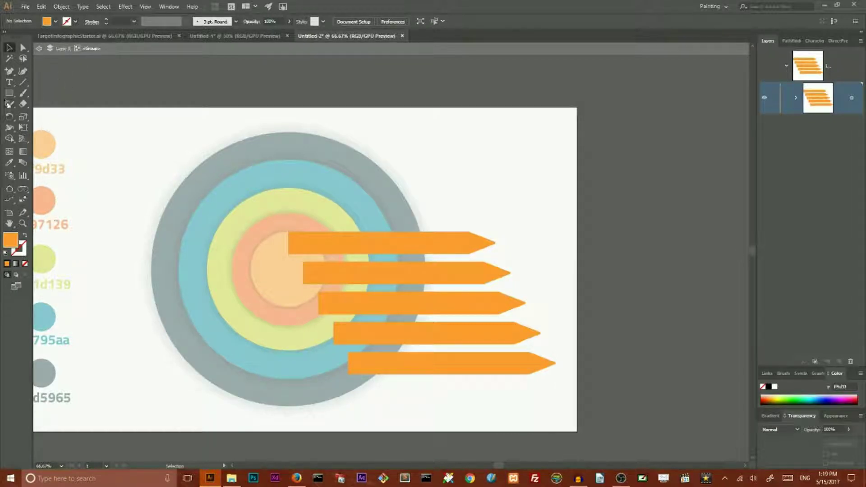
click(9, 83)
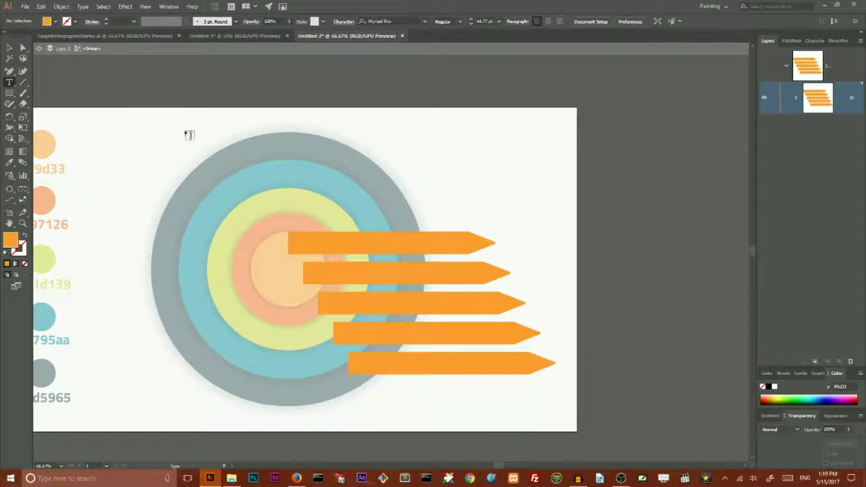
click(320, 245)
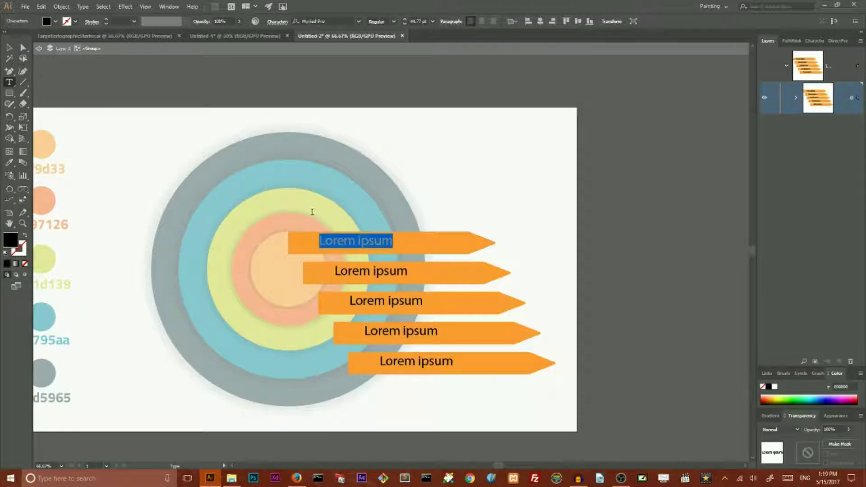
key(BackSpace)
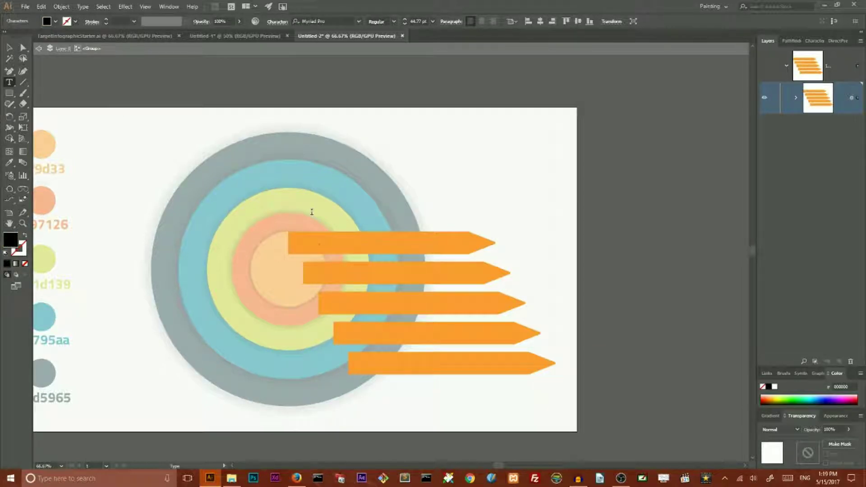
text(01)
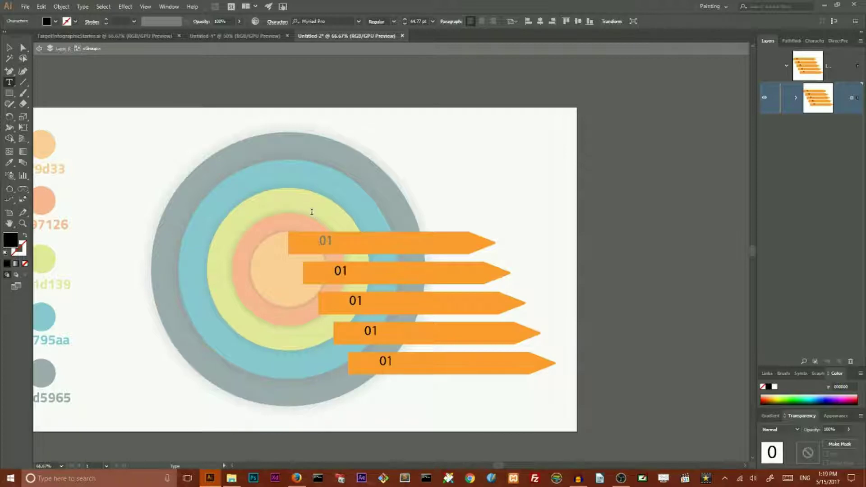
Step: Nudge the 01 label one step down and three steps left
click(9, 47)
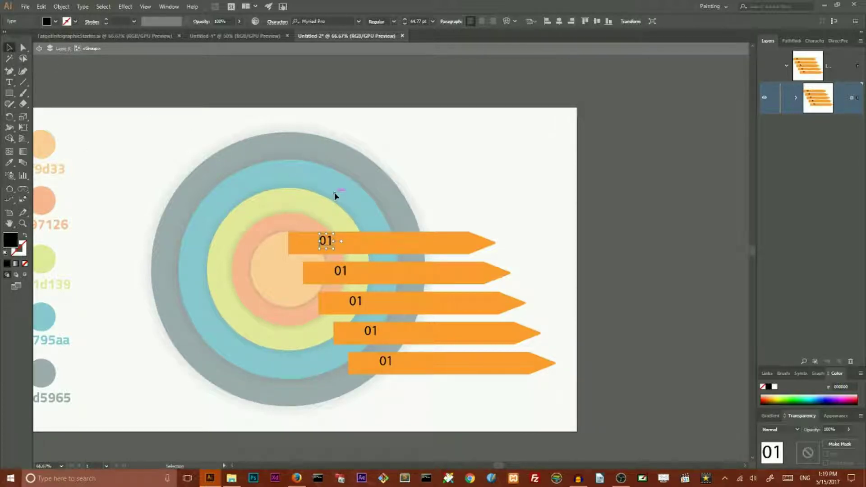
key(Down)
key(Down)
key(Down)
key(Down)
key(Down)
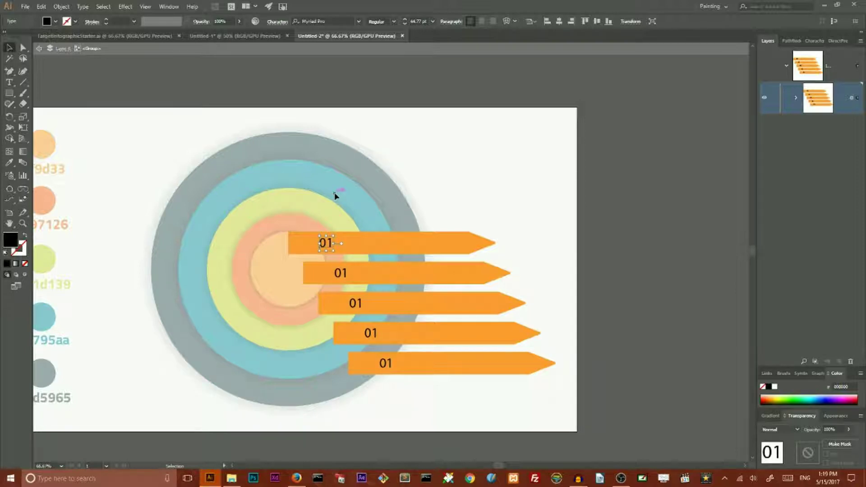
key(Left)
key(Left)
key(Left)
key(Left)
key(Left)
key(Left)
key(Left)
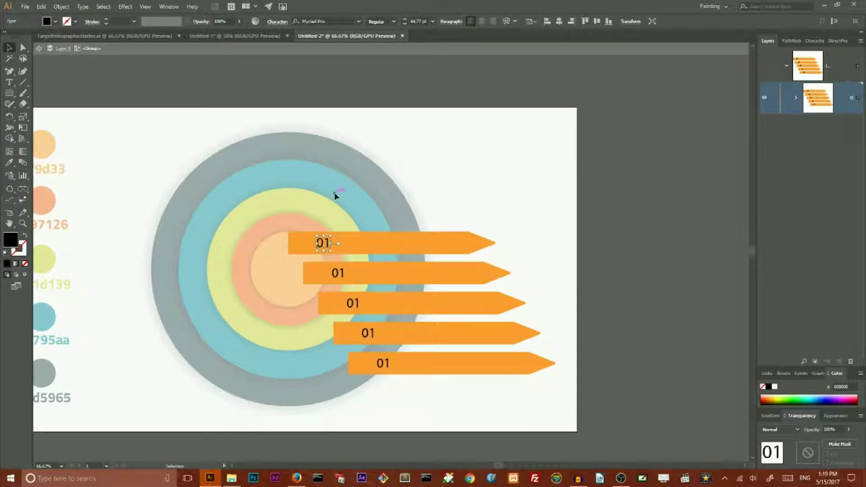
key(Left)
key(Left)
key(Left)
key(Left)
key(Left)
key(Left)
key(Left)
key(Left)
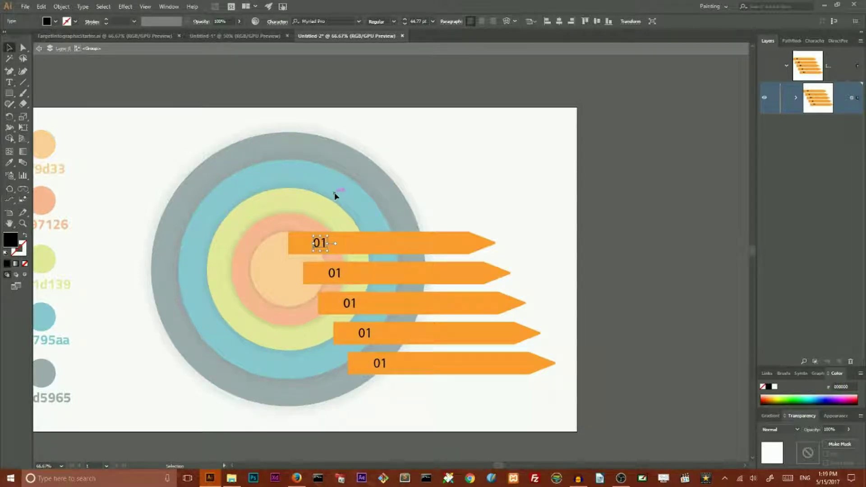
key(Left)
key(Left)
key(Left)
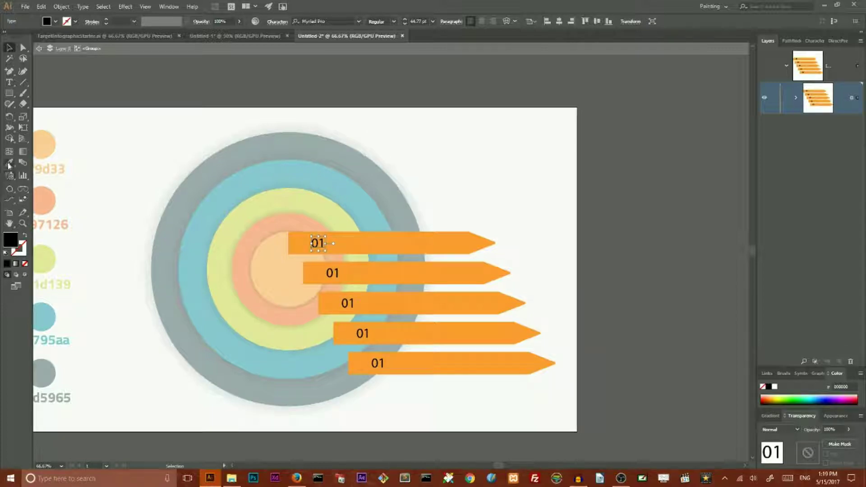
Step: Make the 01 labels white and set their font to Titillium Bold
click(7, 264)
double_click(11, 239)
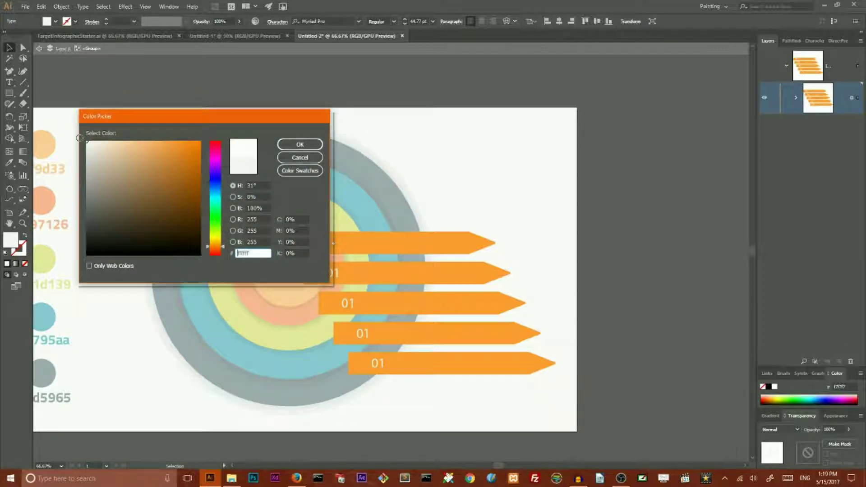
click(299, 145)
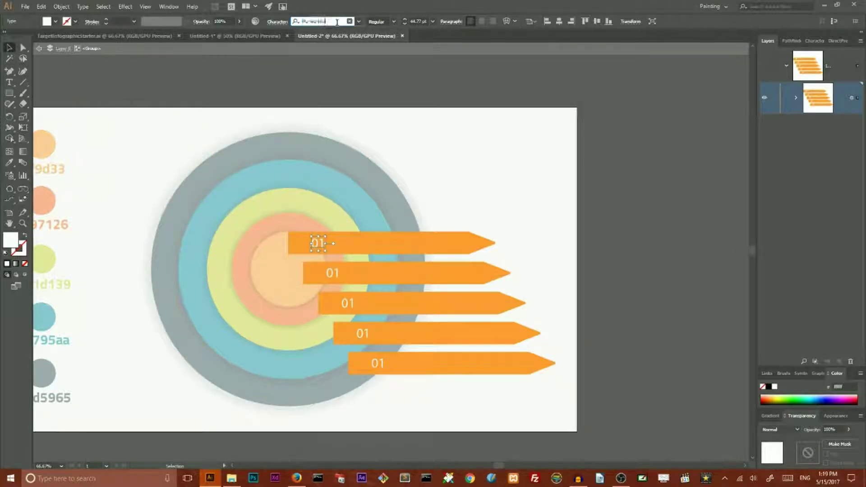
click(337, 22)
text(tillium)
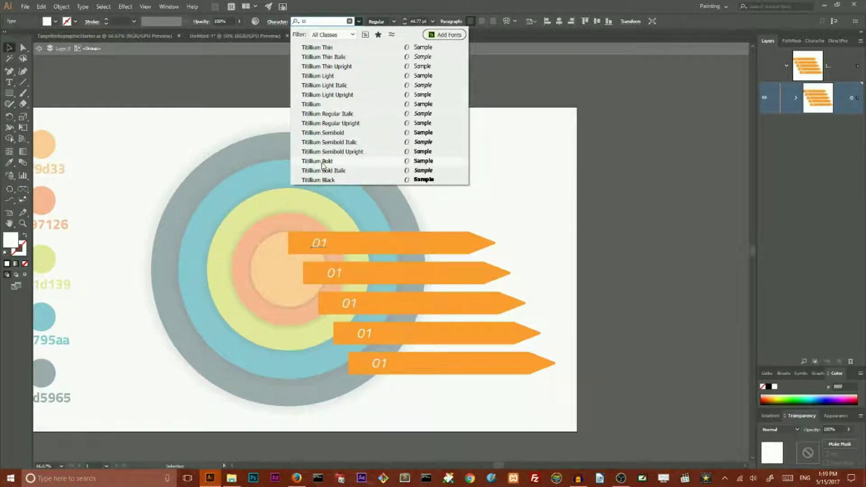
click(322, 161)
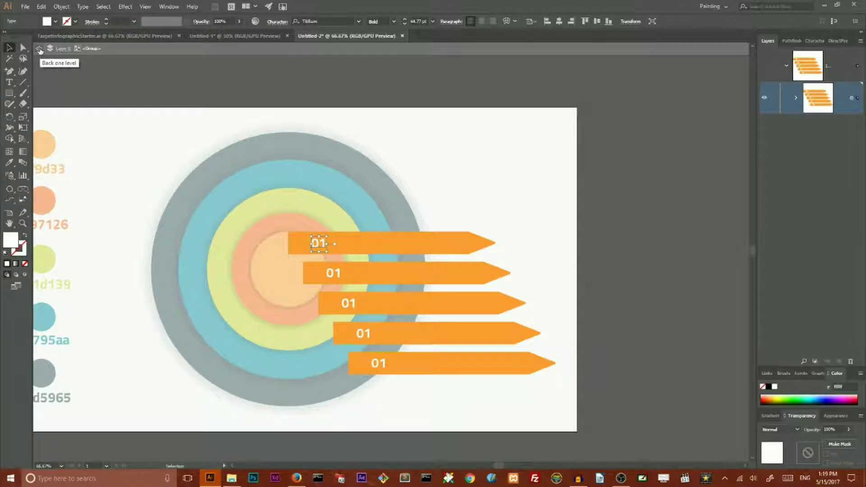
Step: Exit the isolated group back to the full artwork
click(39, 51)
click(39, 51)
scroll(121, 143, down, 1)
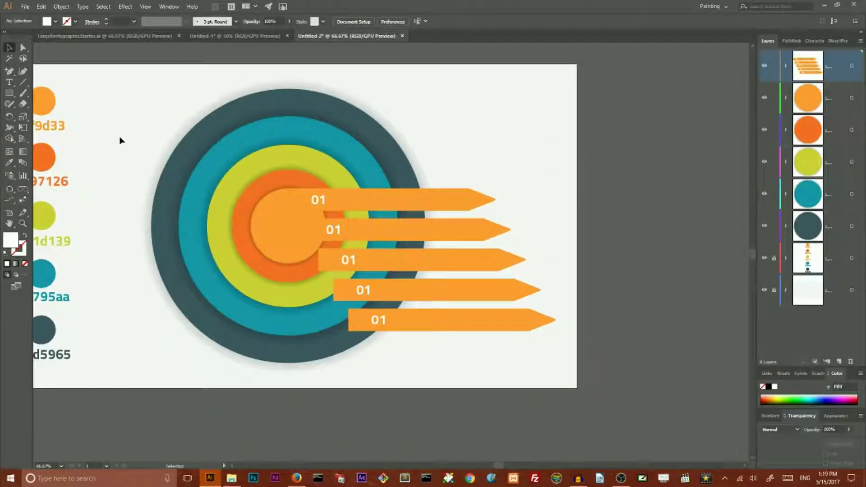
Step: Expand the appearance of the arrow banners' Transform effect into plain artwork
click(319, 199)
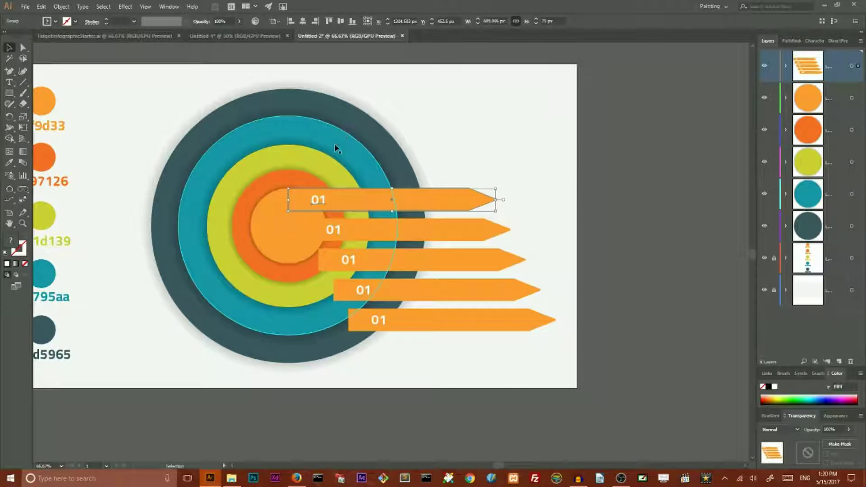
click(60, 7)
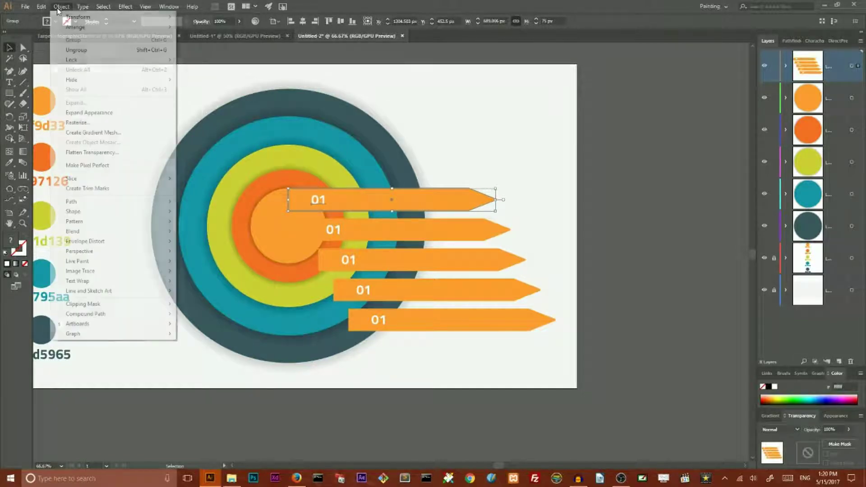
click(91, 113)
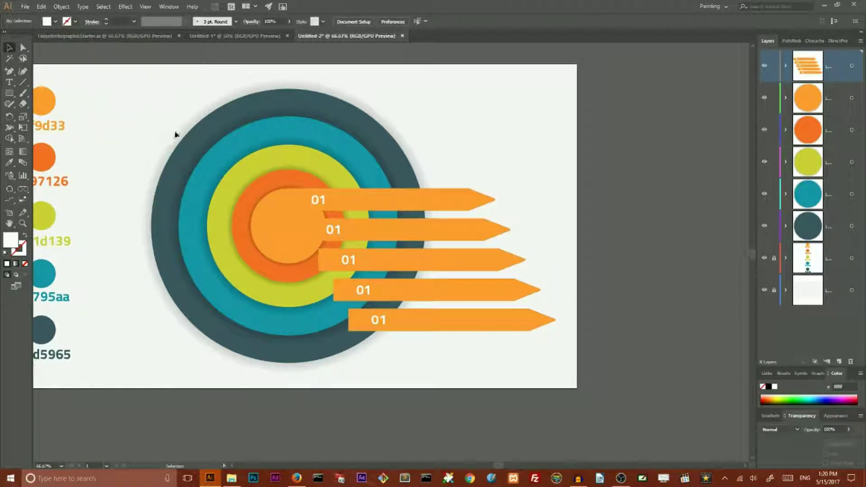
Step: Ungroup the banners into five separate arrows and select the second one
click(334, 202)
right_click(334, 202)
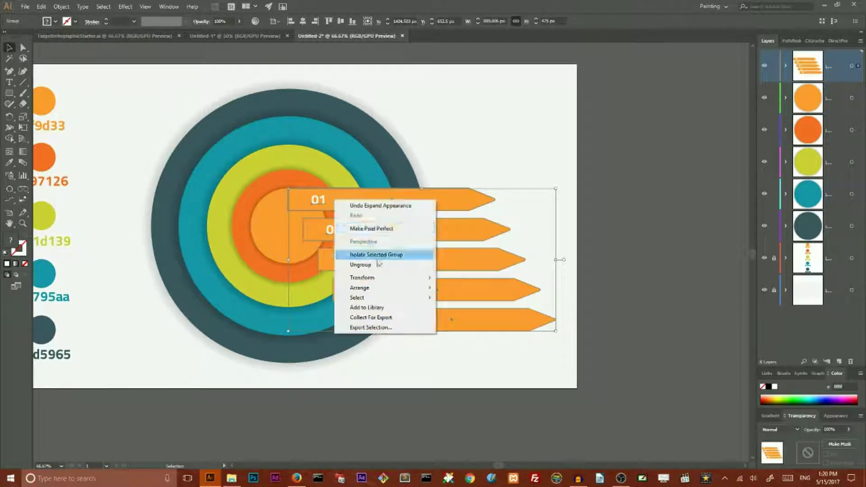
click(406, 251)
scroll(503, 214, down, 2)
click(357, 193)
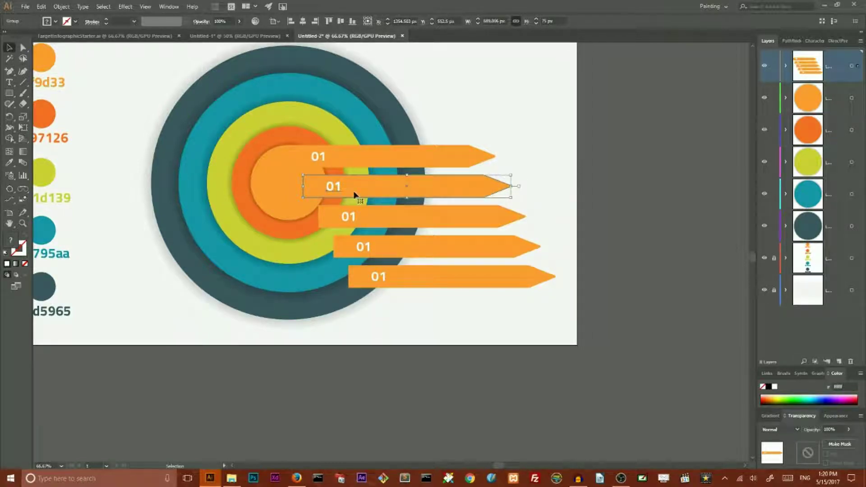
Step: Change the second arrow's label from 01 to 02
double_click(336, 187)
click(339, 187)
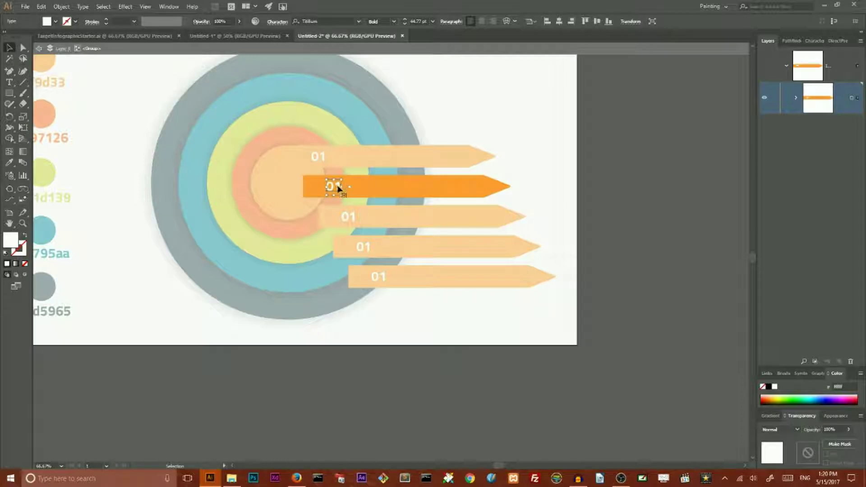
double_click(341, 186)
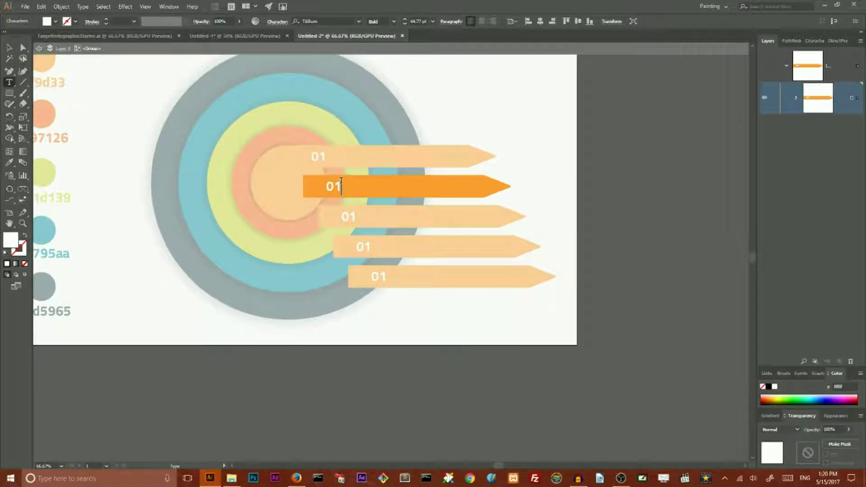
text(2)
click(9, 47)
Step: Colour the 02 arrow with its ring's orange #f97126 and move it into the orange circle's layer
click(350, 180)
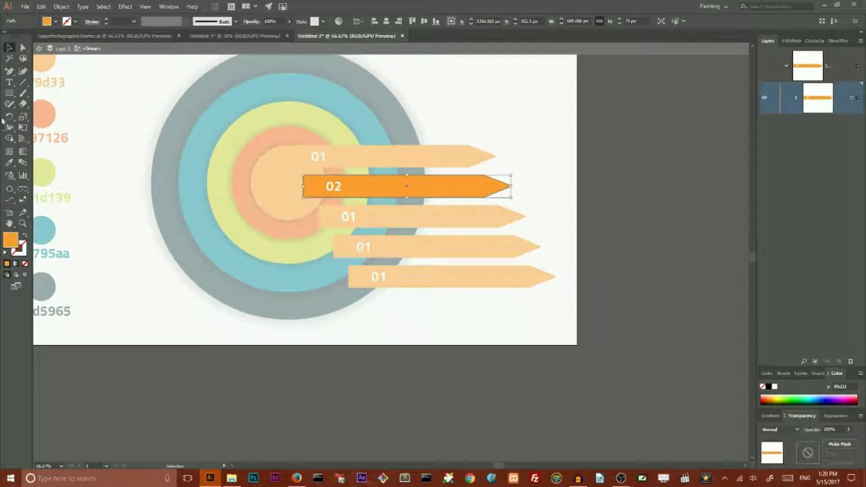
click(9, 163)
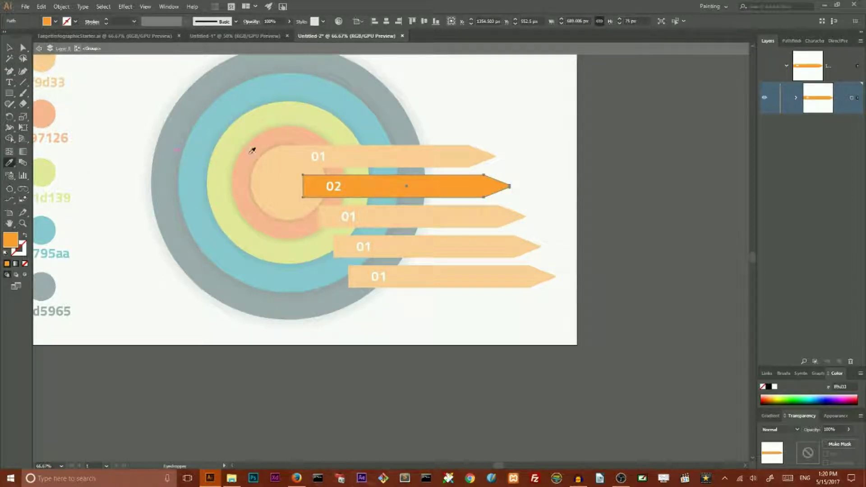
click(253, 149)
click(9, 47)
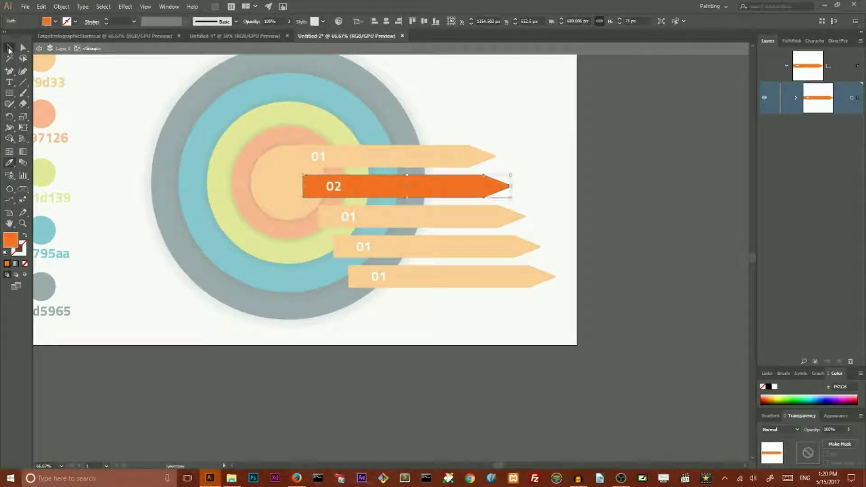
click(39, 47)
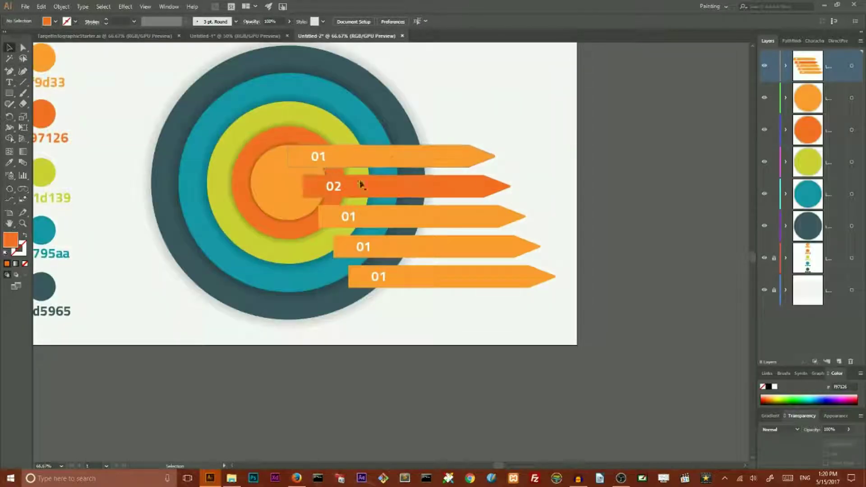
click(383, 190)
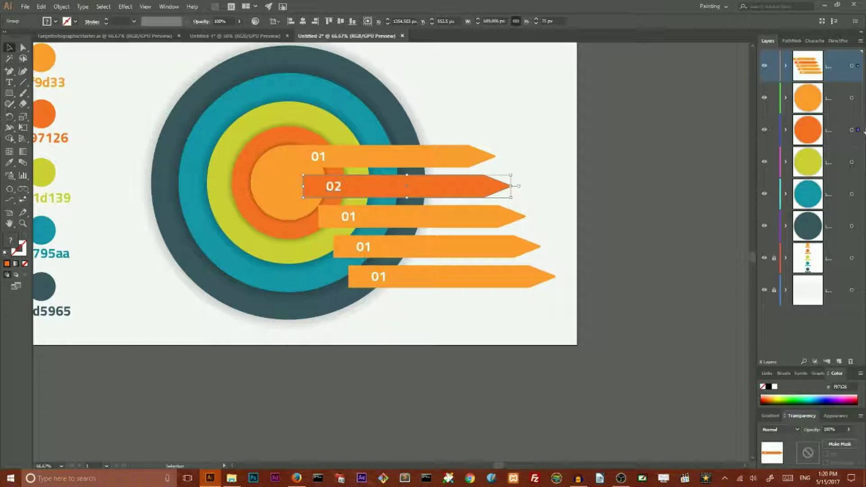
drag(858, 132, 858, 130)
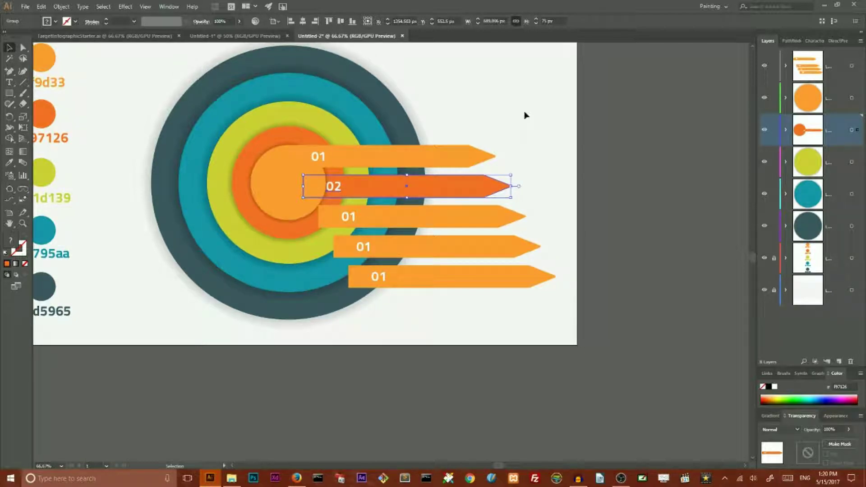
Step: Label the third arrow 03 and colour it with the yellow-green ring colour
double_click(355, 217)
double_click(352, 216)
text(03)
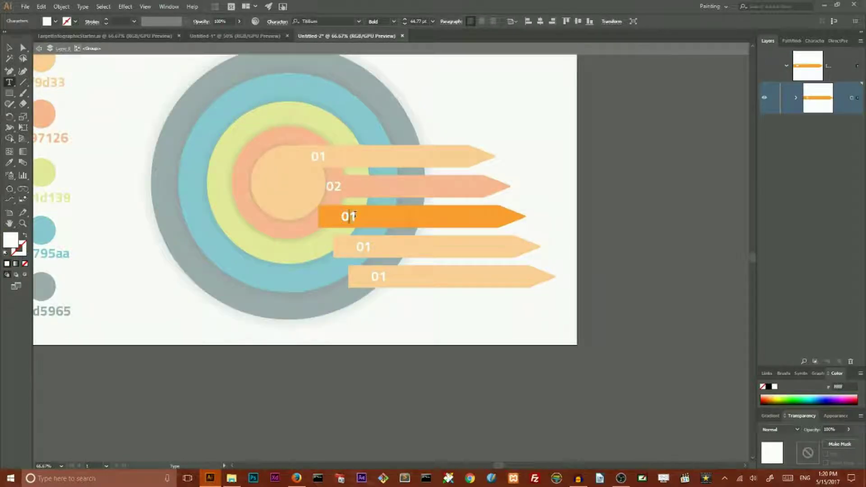
key(Escape)
double_click(78, 62)
double_click(446, 215)
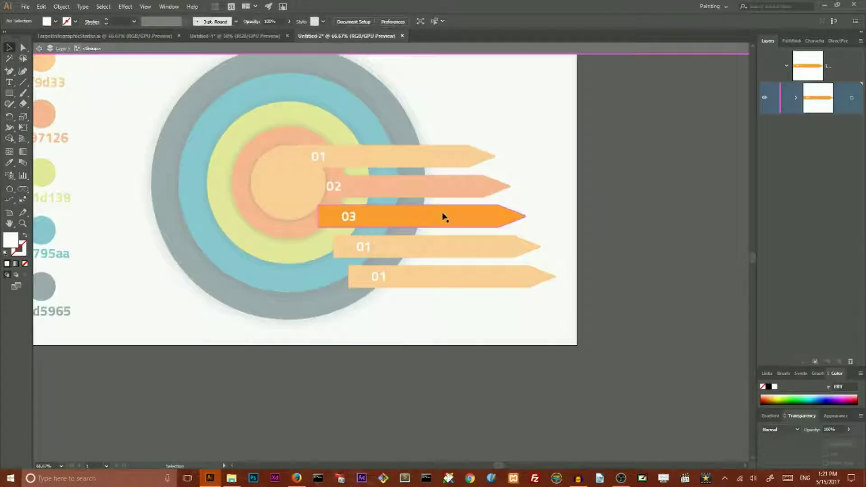
key(i)
click(216, 180)
key(v)
key(Escape)
Step: Colour the fourth arrow teal from its ring and label it 04
double_click(332, 187)
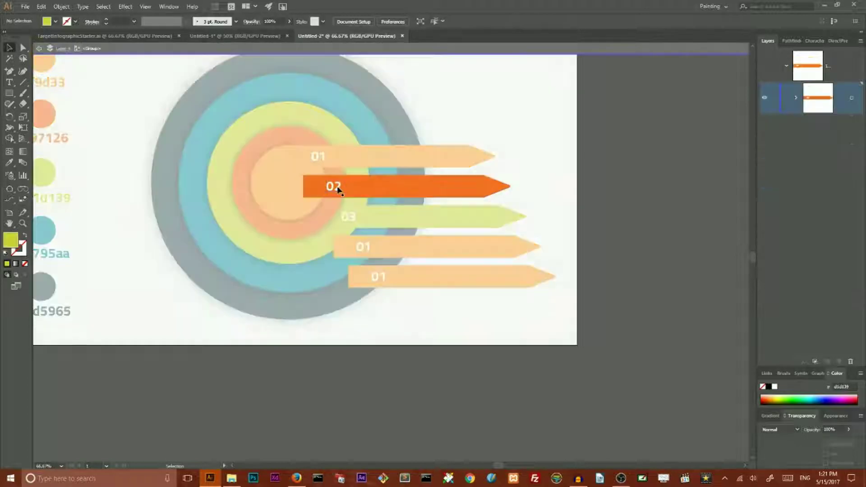
key(Escape)
double_click(392, 247)
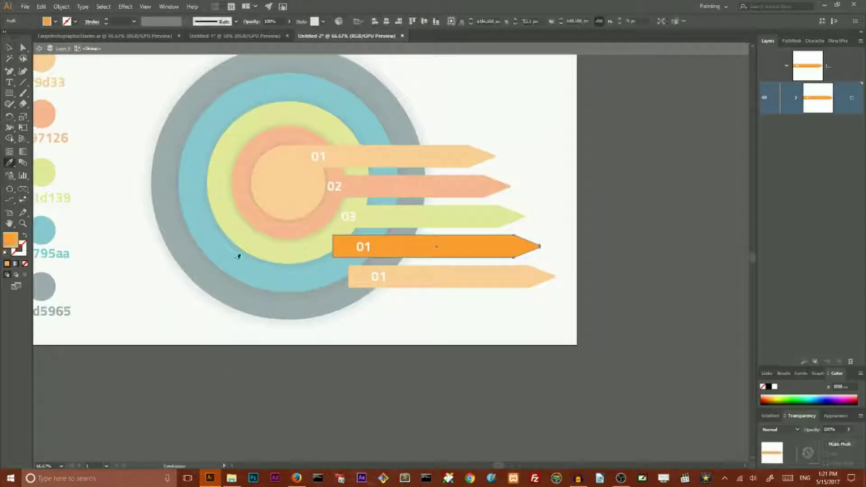
key(i)
click(405, 232)
key(t)
double_click(363, 247)
text(04)
key(Escape)
key(Escape)
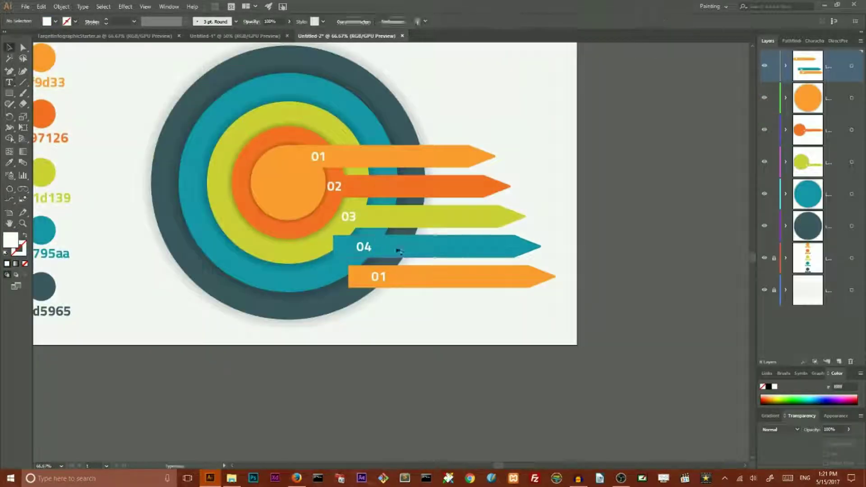
Step: Label the bottom arrow 05, colour it dark slate, and bring up the Untitled-1 reference
double_click(385, 277)
key(t)
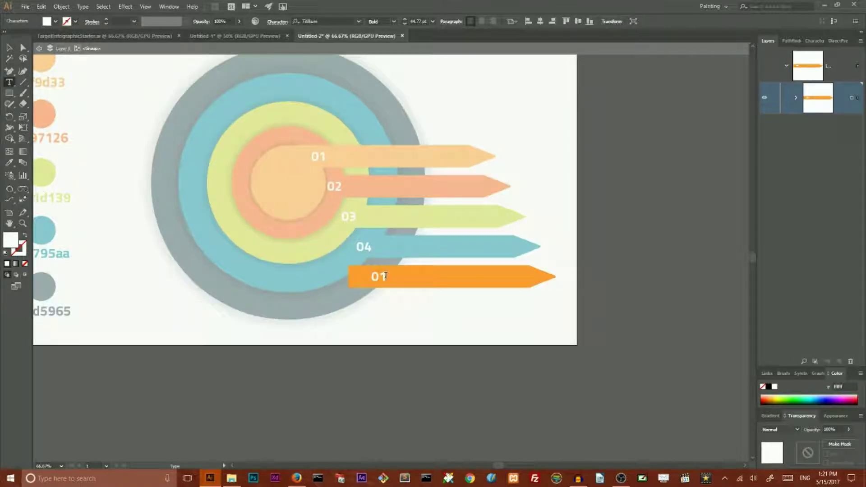
double_click(385, 276)
text(05)
key(Escape)
key(i)
click(43, 287)
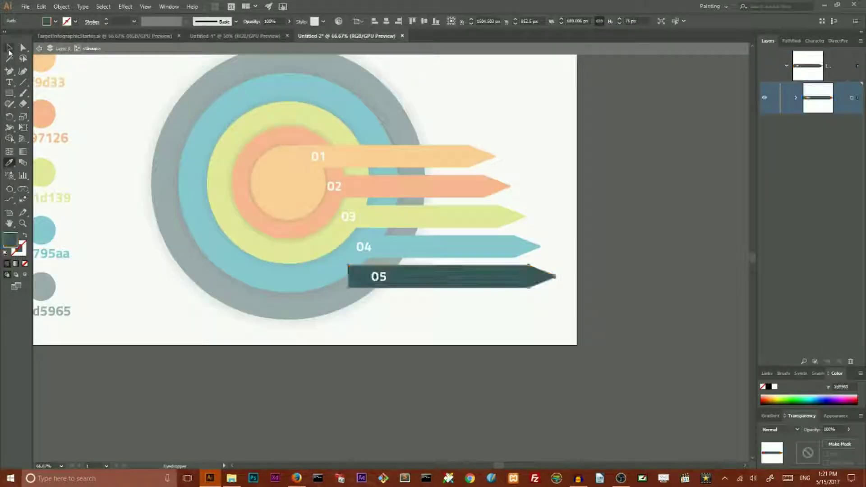
key(Escape)
key(Escape)
click(235, 36)
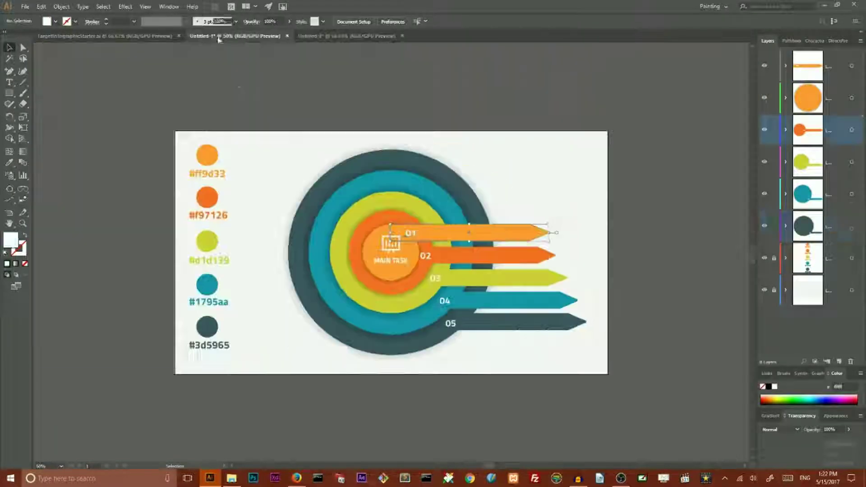
Step: Place the chart icon and MAIN TASK label in the centre circle on a new top layer
drag(389, 255, 293, 202)
shift+click(397, 254)
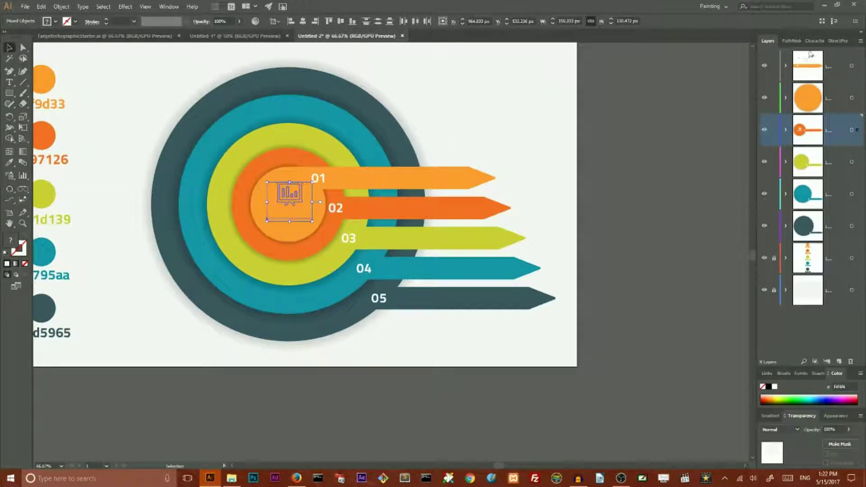
click(839, 361)
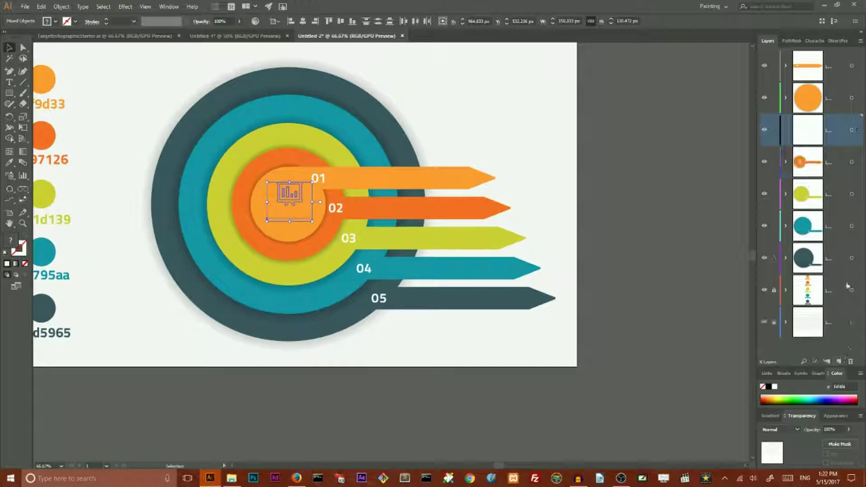
drag(858, 163, 835, 51)
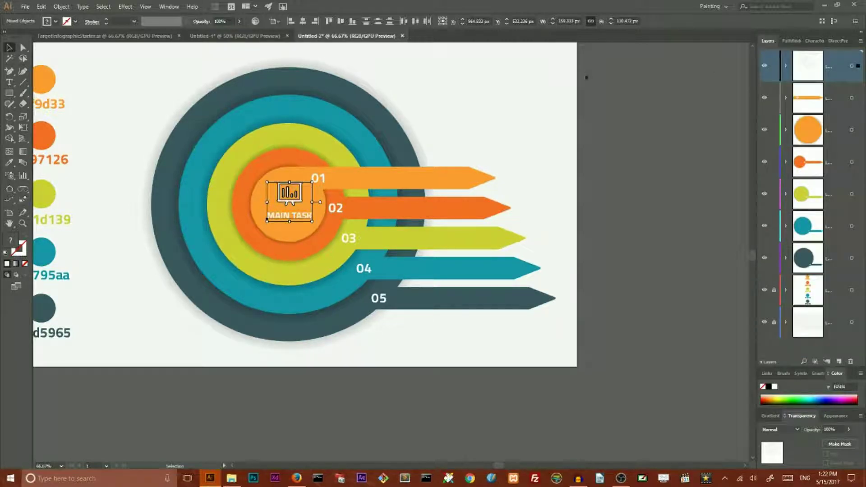
Step: Check the centre chart icon and MAIN TASK label by selecting each in turn
click(511, 87)
click(295, 199)
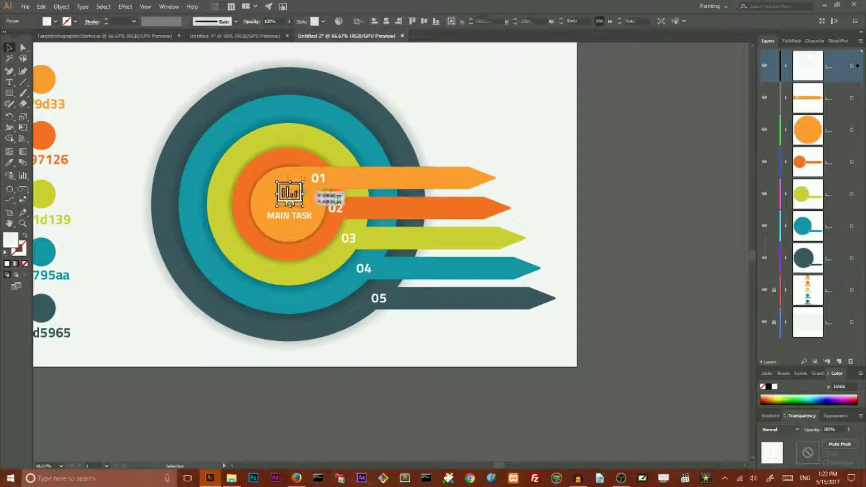
click(301, 214)
click(460, 111)
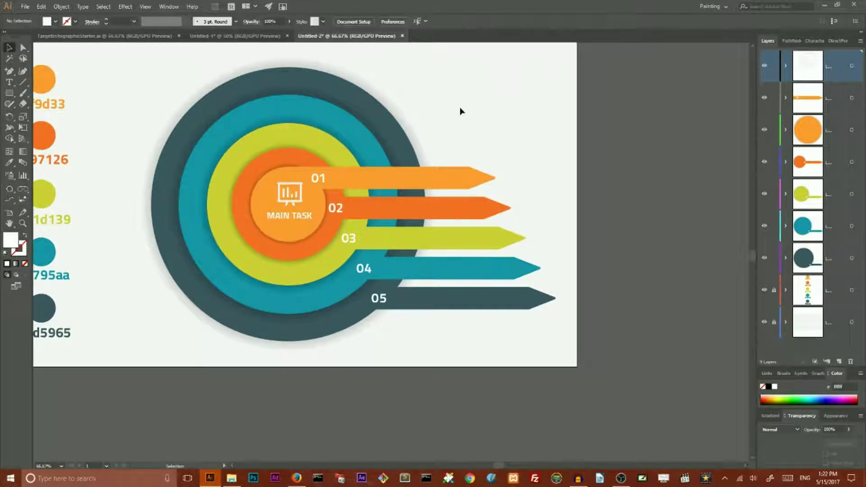